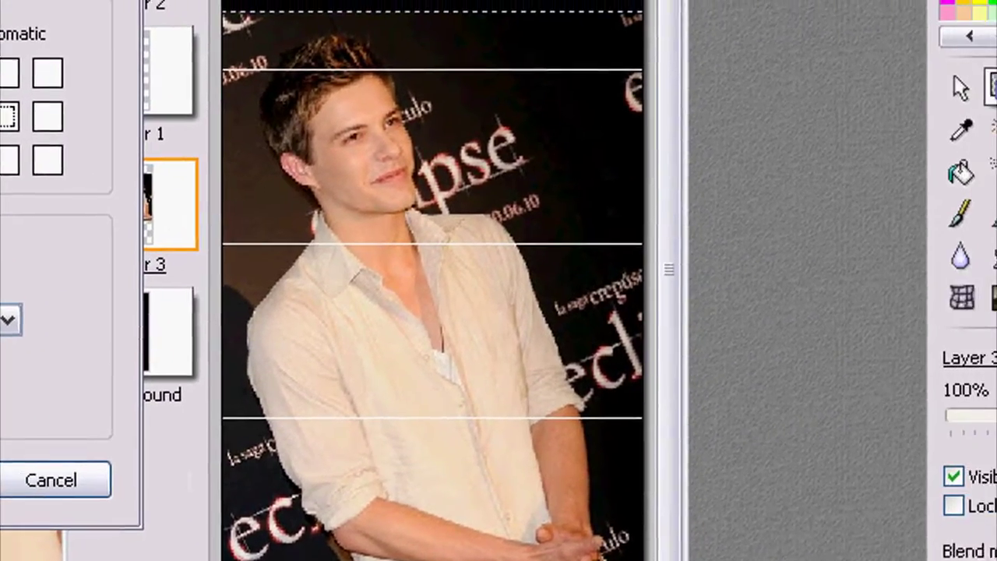
# - Apply the Layer 3 settings and move its photo up so the face sits within the second frame
pyautogui.press('Return')
pyautogui.moveTo(534, 315); pyautogui.dragTo(535, 278)
pyautogui.moveTo(326, 320); pyautogui.dragTo(325, 267)
# - Select the second frame across the full canvas width and align the selection's lower edge with the white divider
pyautogui.click(911, 109)
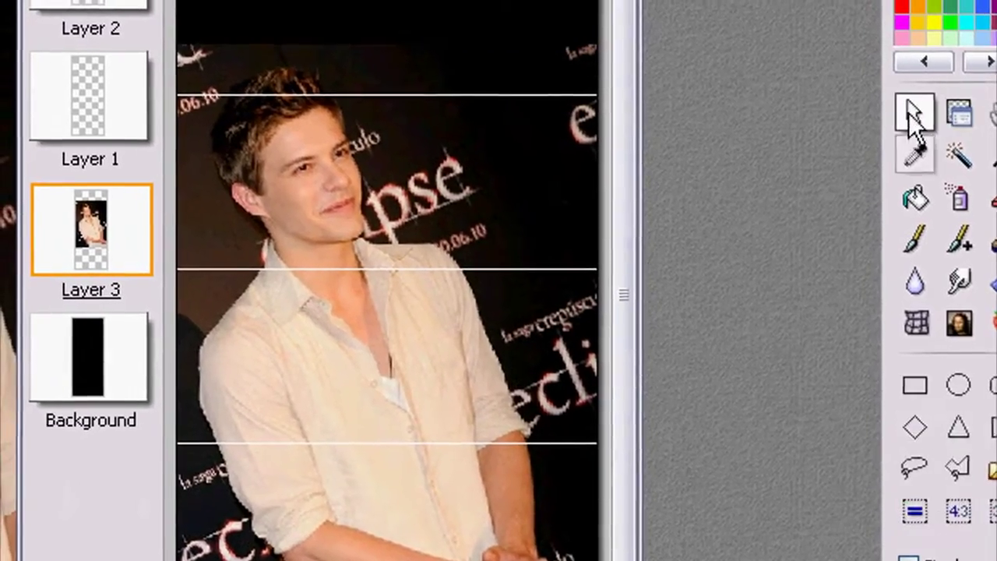
pyautogui.moveTo(189, 99)
pyautogui.mouseDown()
pyautogui.moveTo(421, 128)
pyautogui.moveTo(661, 279)
pyautogui.mouseUp()
pyautogui.scroll(3, 438, 337)
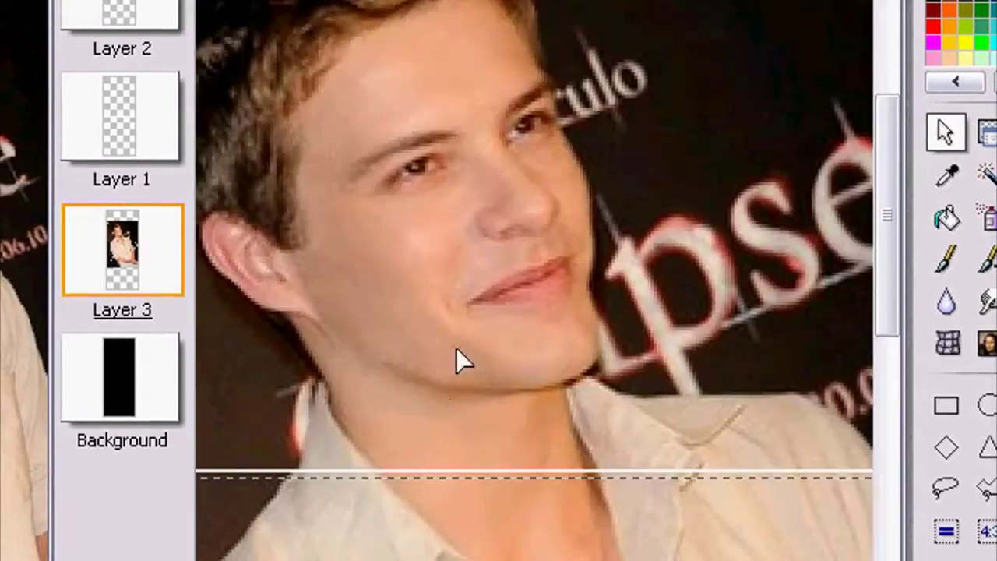
pyautogui.scroll(1, 456, 350)
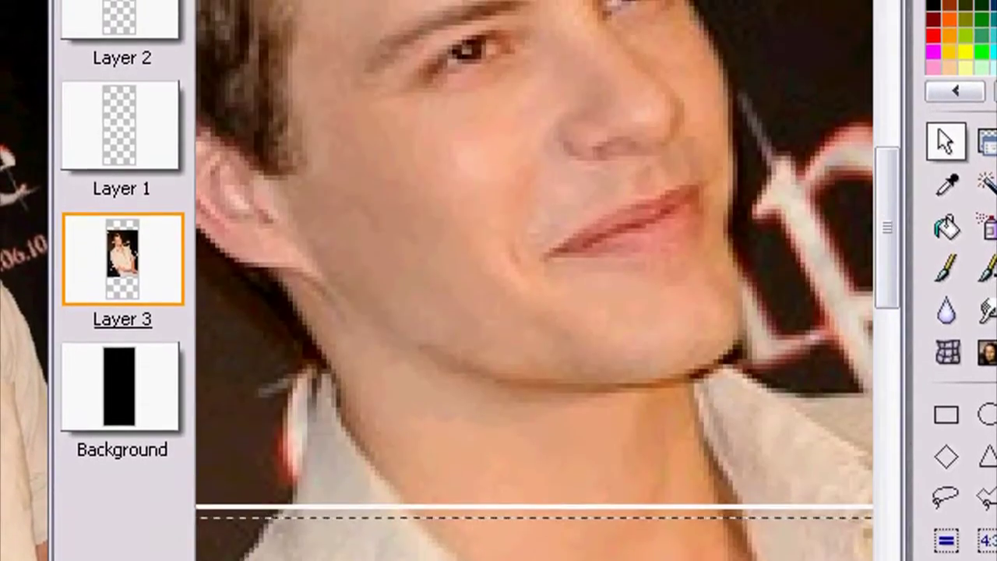
pyautogui.moveTo(516, 508); pyautogui.dragTo(520, 486)
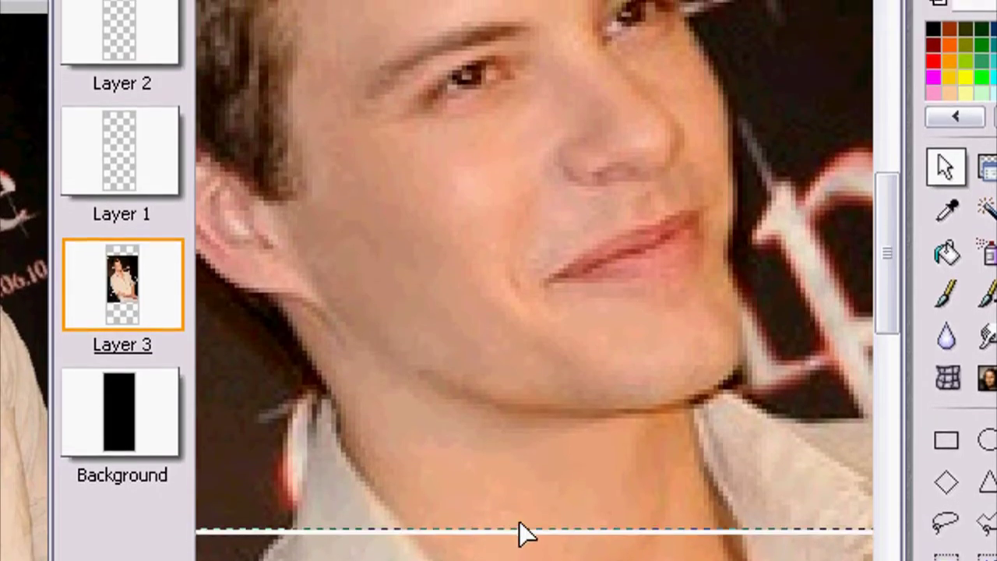
pyautogui.scroll(1, 517, 526)
# - Align the selection's upper edge with the second frame's top divider and crop Layer 3 to the selection
pyautogui.scroll(-6, 487, 370)
pyautogui.scroll(1, 485, 352)
pyautogui.scroll(4, 456, 159)
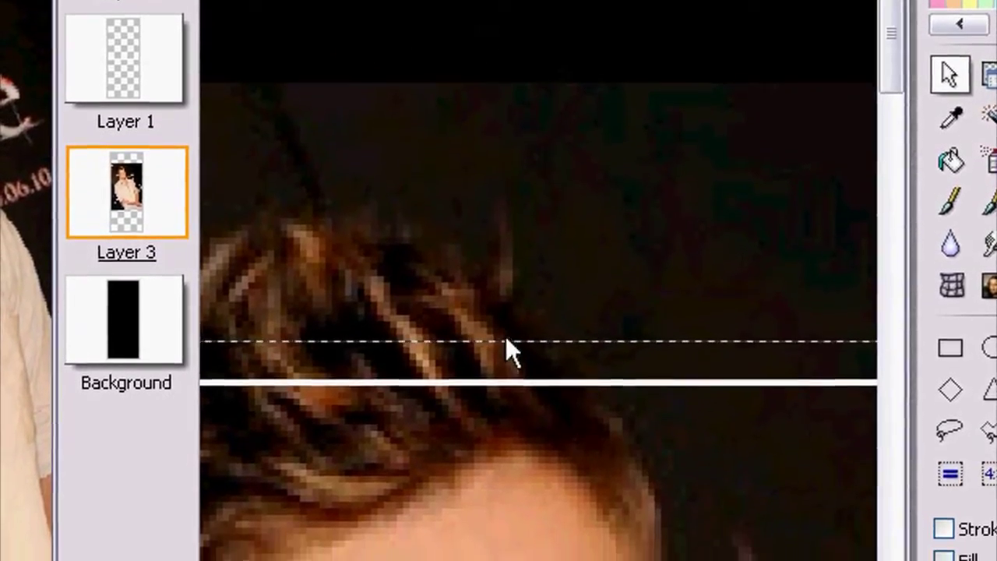
pyautogui.moveTo(506, 343); pyautogui.dragTo(501, 384)
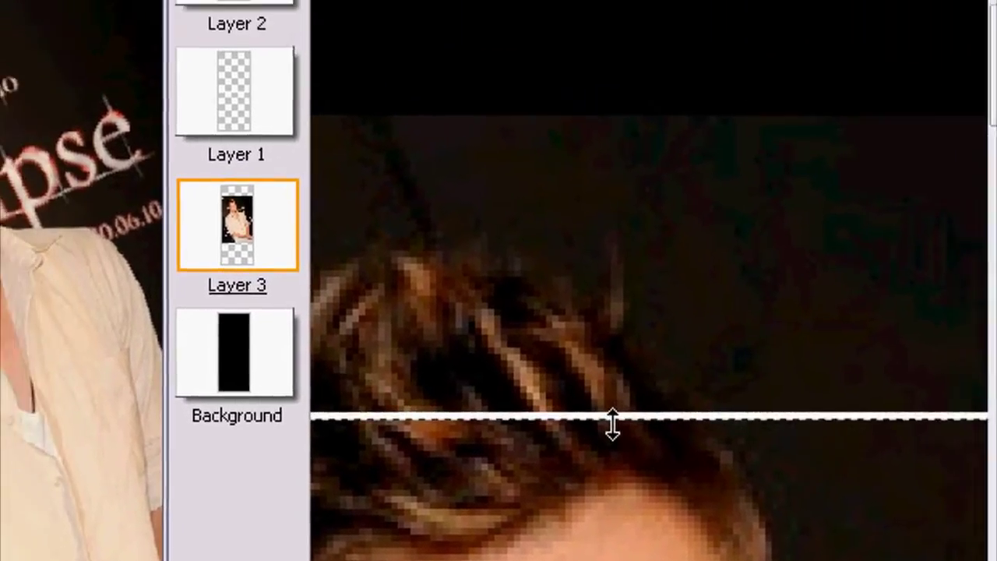
pyautogui.scroll(-5, 528, 335)
pyautogui.rightClick(432, 19)
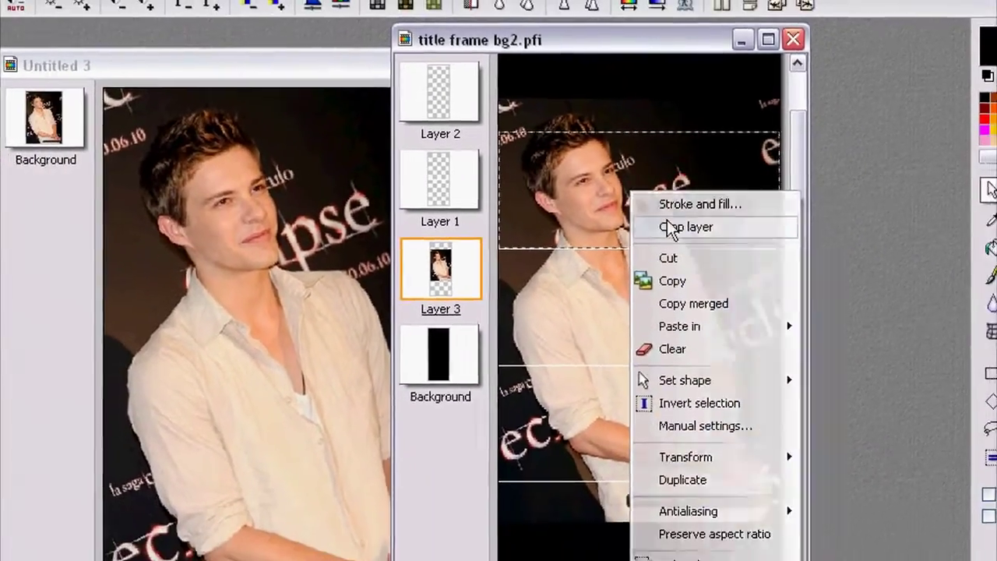
pyautogui.click(672, 232)
# - Copy the front-facing close-up photo from its own window and paste it into title frame bg2.pfi
pyautogui.click(248, 53)
pyautogui.click(413, 53)
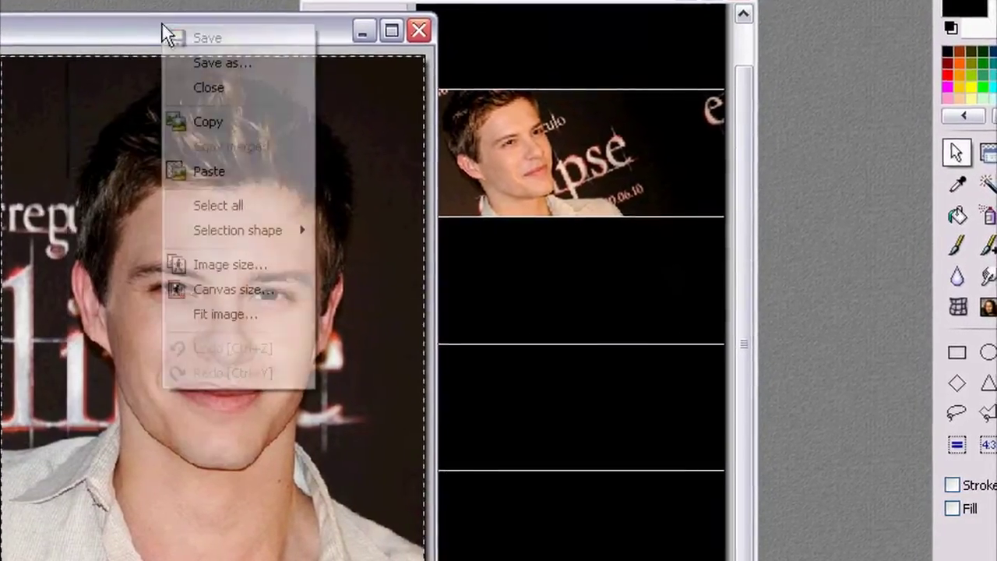
pyautogui.click(212, 121)
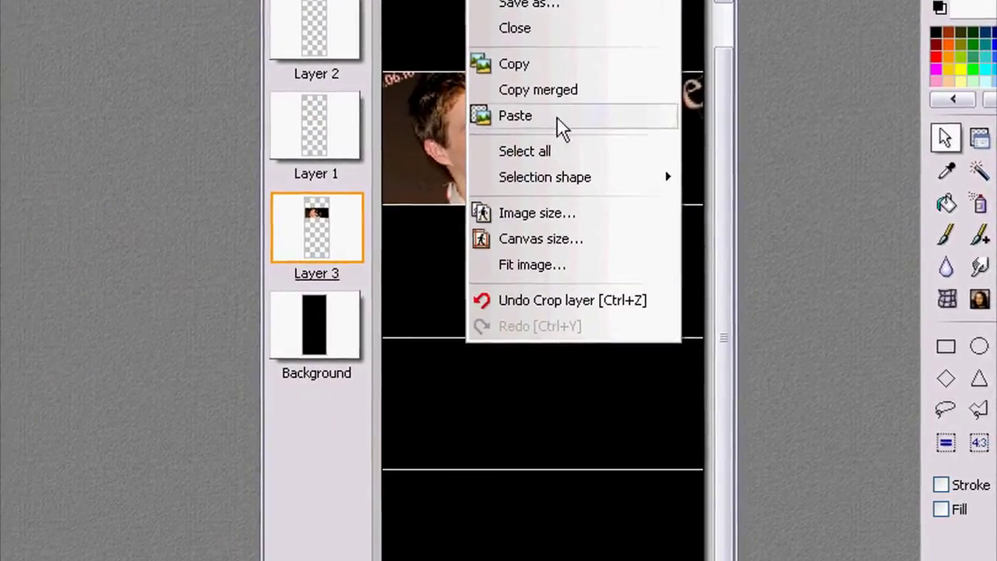
pyautogui.click(515, 116)
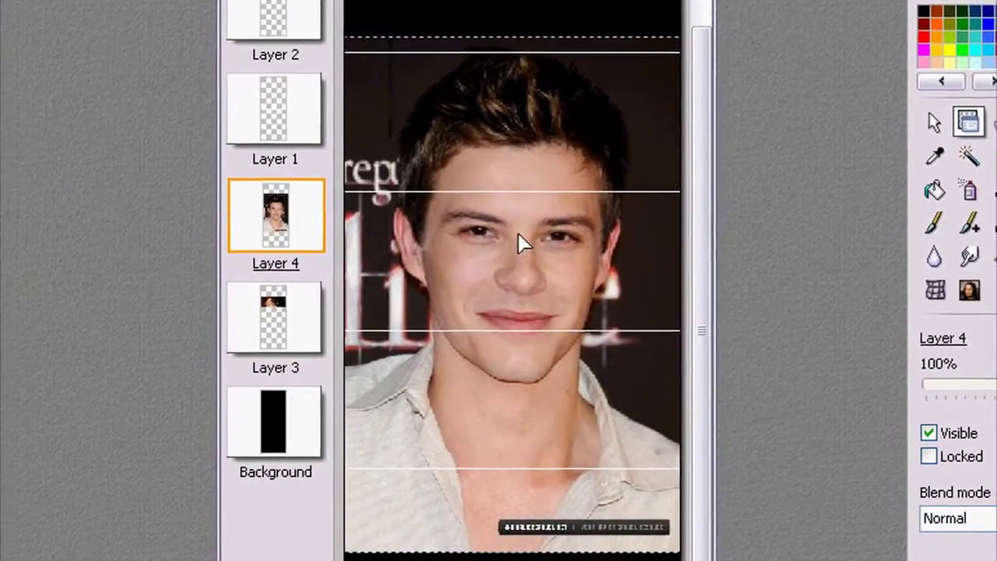
# - Resize the pasted close-up on Layer 4 to roughly the canvas width through its manual settings
pyautogui.rightClick(522, 244)
pyautogui.click(569, 369)
pyautogui.click(117, 300)
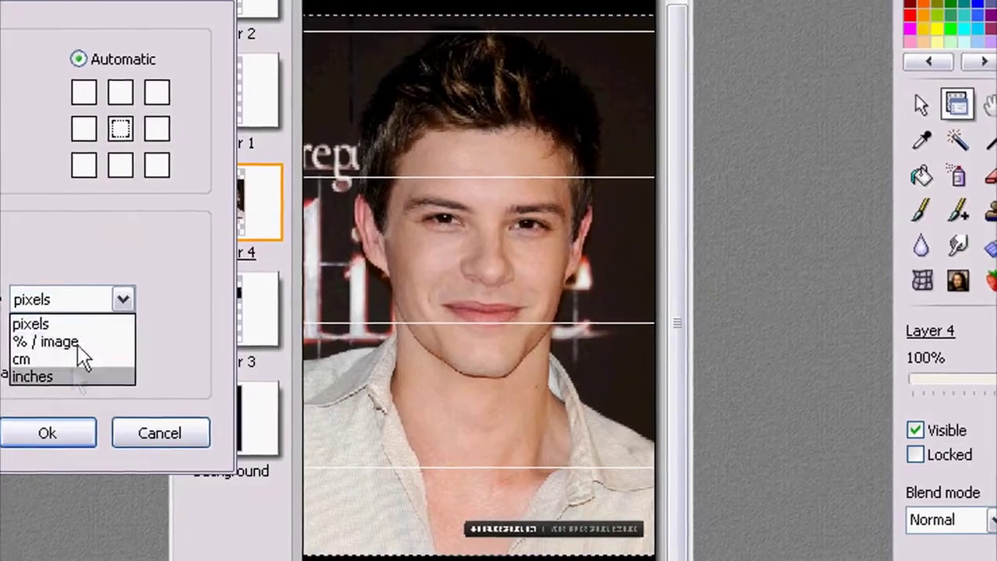
pyautogui.click(74, 377)
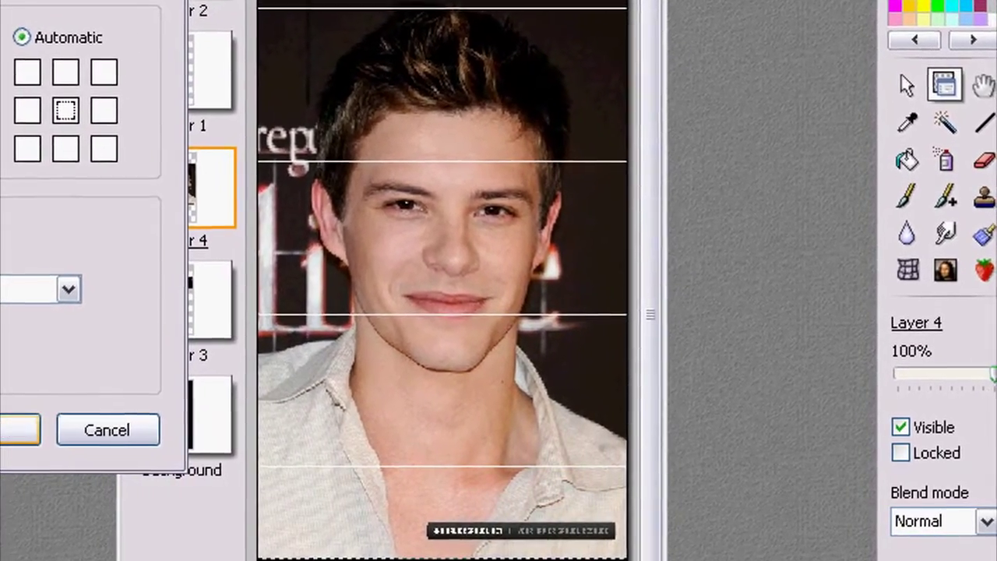
pyautogui.click(19, 430)
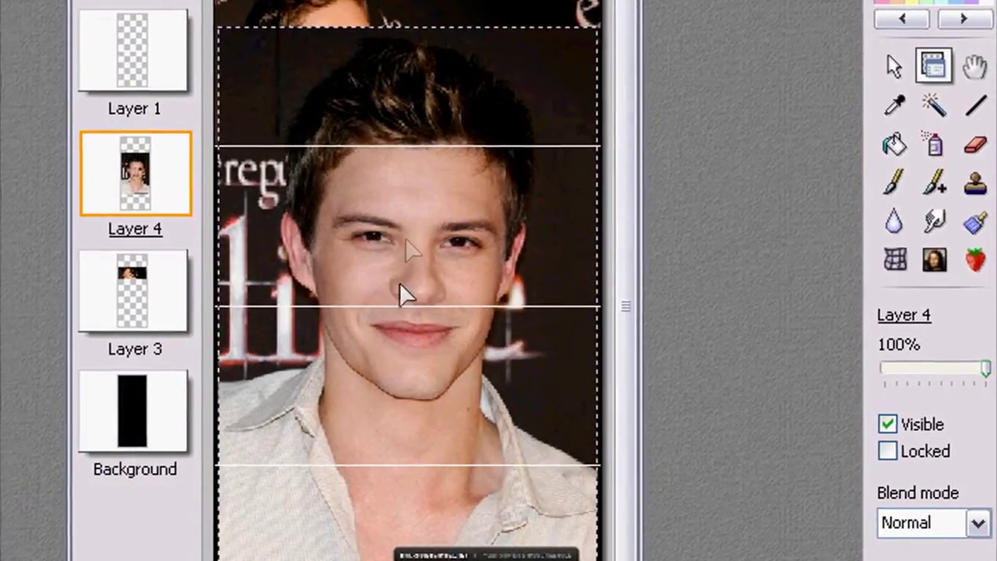
# - Stretch the Layer 4 photo to both side edges of the canvas and move it up to fit the face in the third frame
pyautogui.rightClick(447, 240)
pyautogui.click(514, 436)
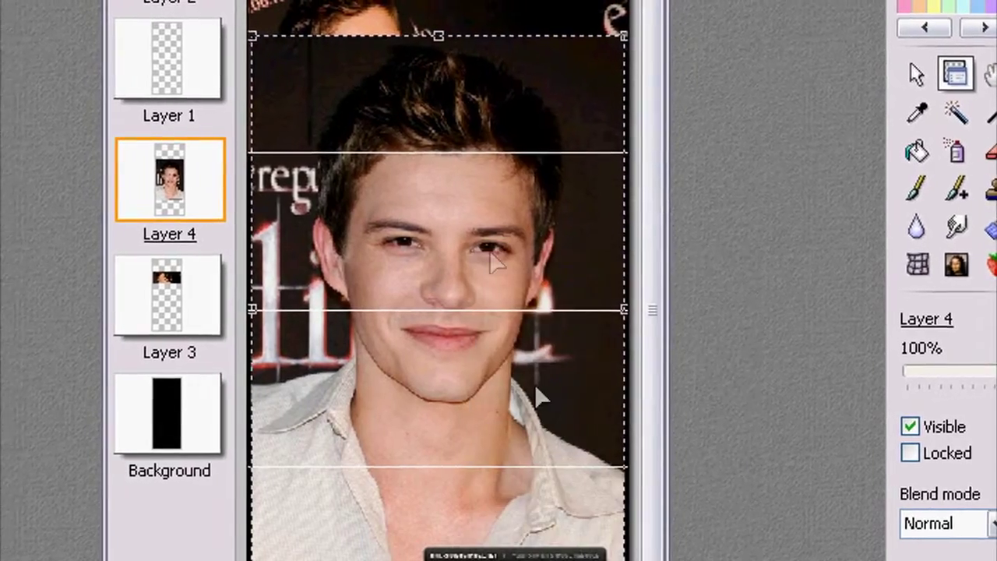
pyautogui.rightClick(486, 231)
pyautogui.click(523, 290)
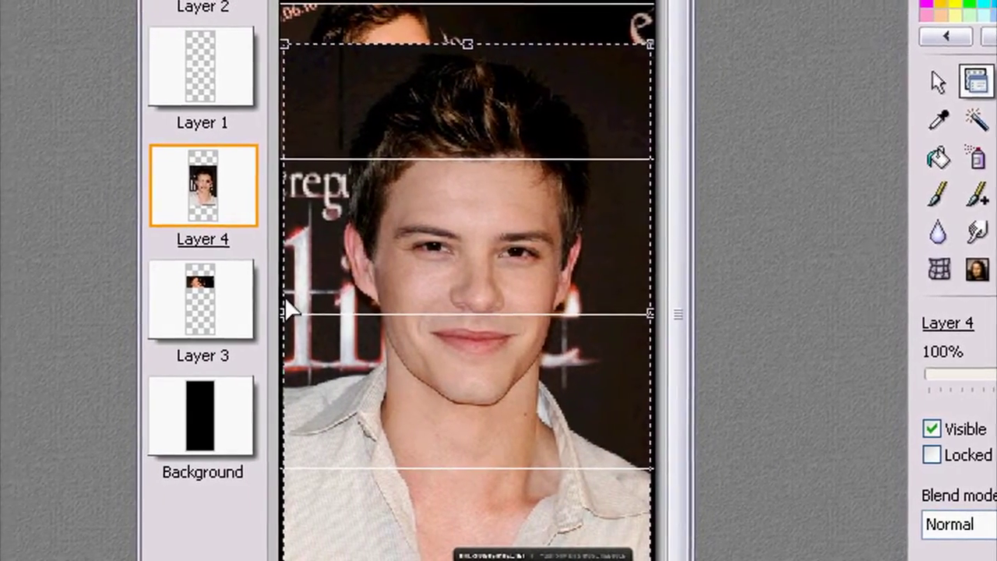
pyautogui.moveTo(285, 296); pyautogui.dragTo(280, 298)
pyautogui.rightClick(560, 233)
pyautogui.click(571, 172)
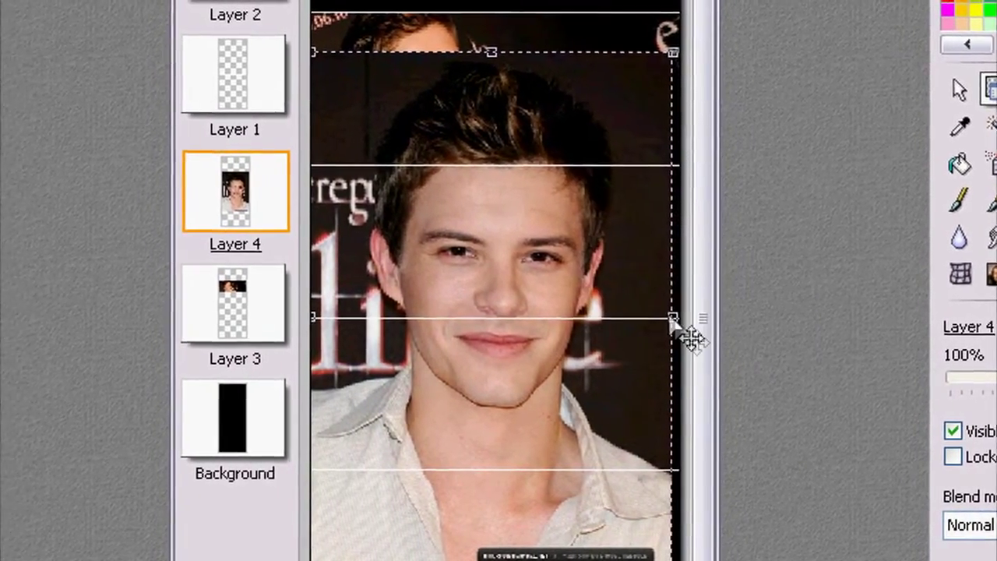
pyautogui.moveTo(672, 316); pyautogui.dragTo(684, 318)
pyautogui.moveTo(562, 265); pyautogui.dragTo(563, 244)
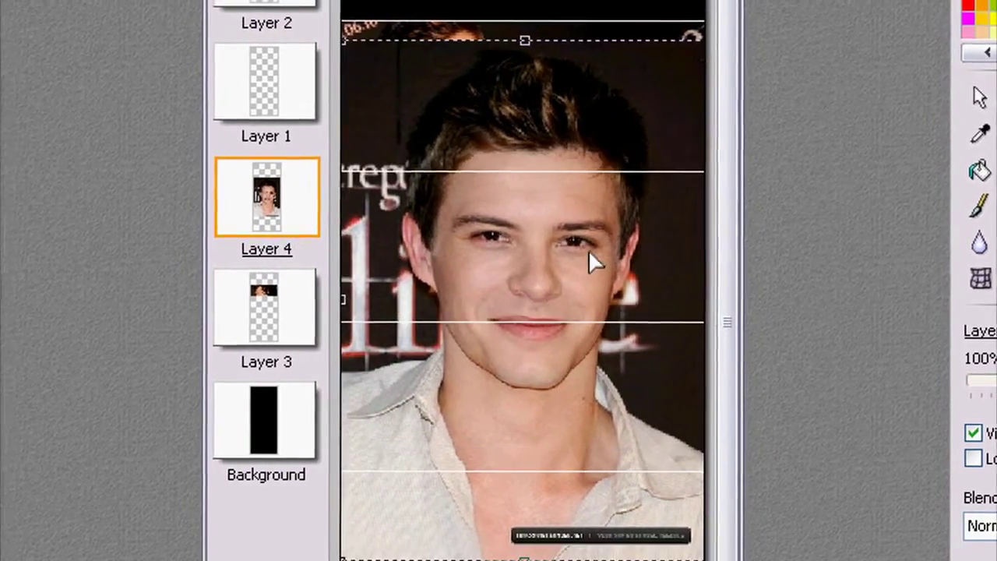
pyautogui.rightClick(584, 220)
pyautogui.click(638, 237)
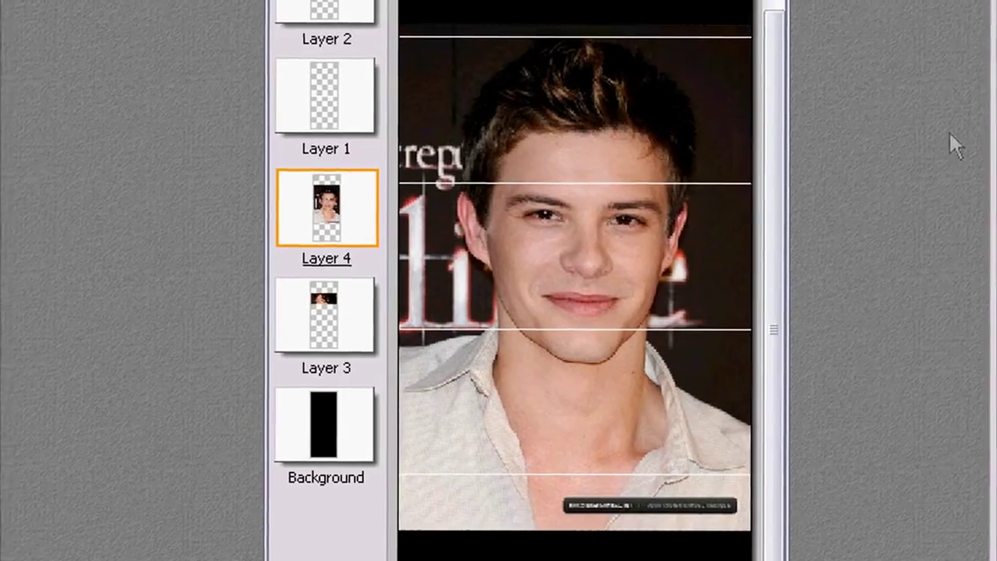
# - Select the third frame, align the selection edges with its white dividers, and crop Layer 4 to it
pyautogui.moveTo(395, 186); pyautogui.dragTo(818, 343)
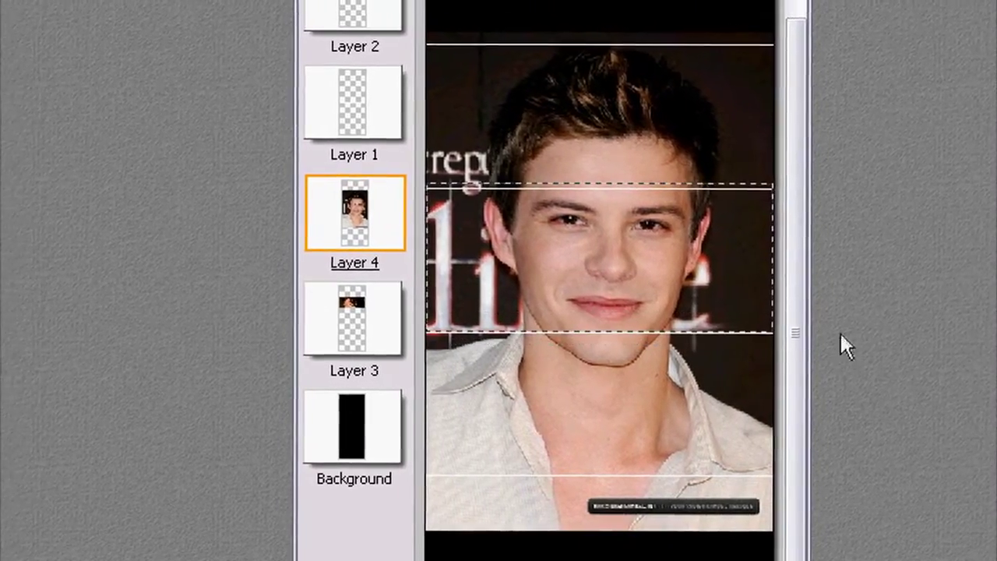
pyautogui.scroll(6, 635, 322)
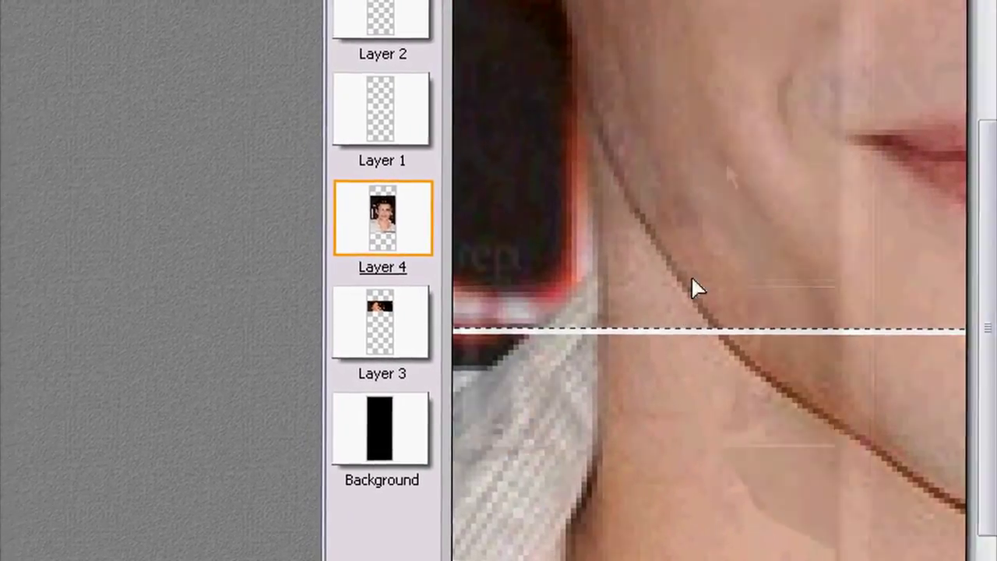
pyautogui.scroll(-5, 693, 282)
pyautogui.scroll(4, 647, 309)
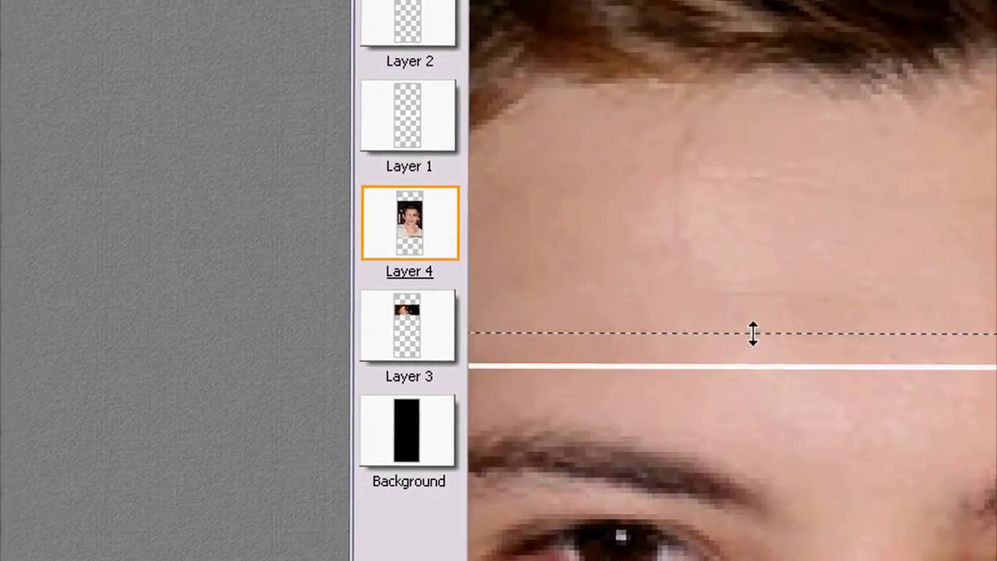
pyautogui.moveTo(761, 339); pyautogui.dragTo(761, 352)
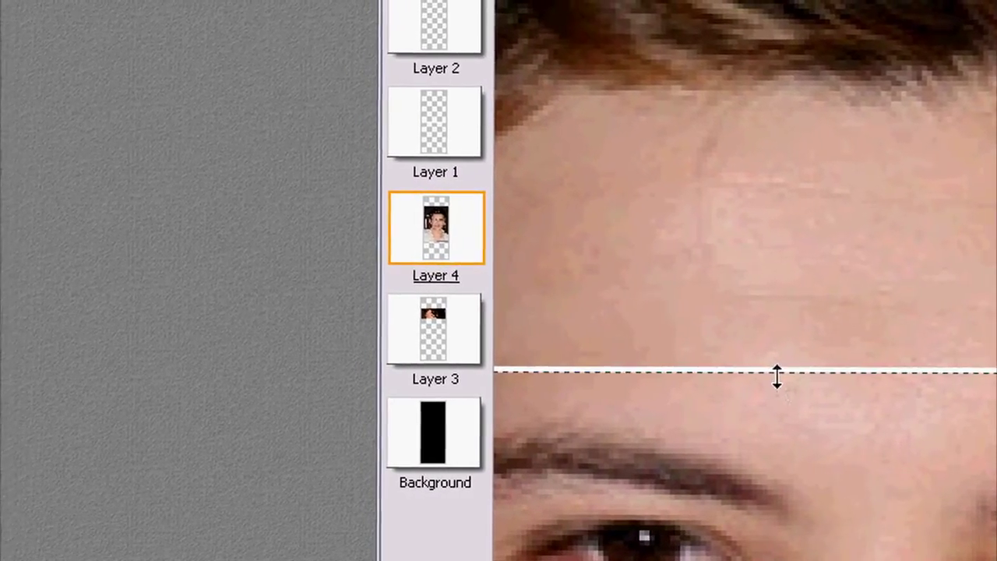
pyautogui.scroll(-5, 776, 376)
pyautogui.rightClick(709, 302)
pyautogui.click(767, 338)
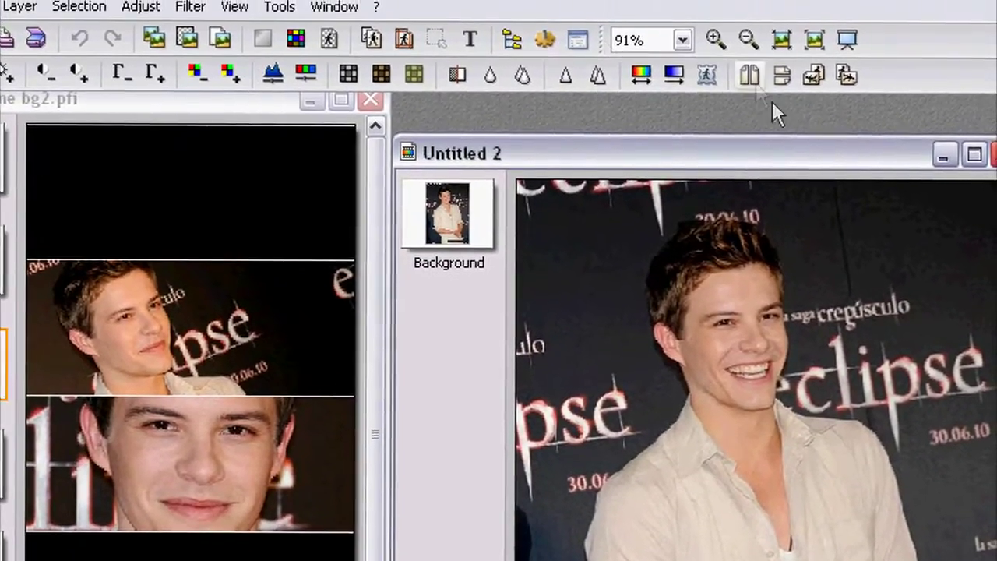
# - Paste a horizontally mirrored copy of the Untitled 2 photo into title frame bg2.pfi and move it down over the fourth frame
pyautogui.click(757, 46)
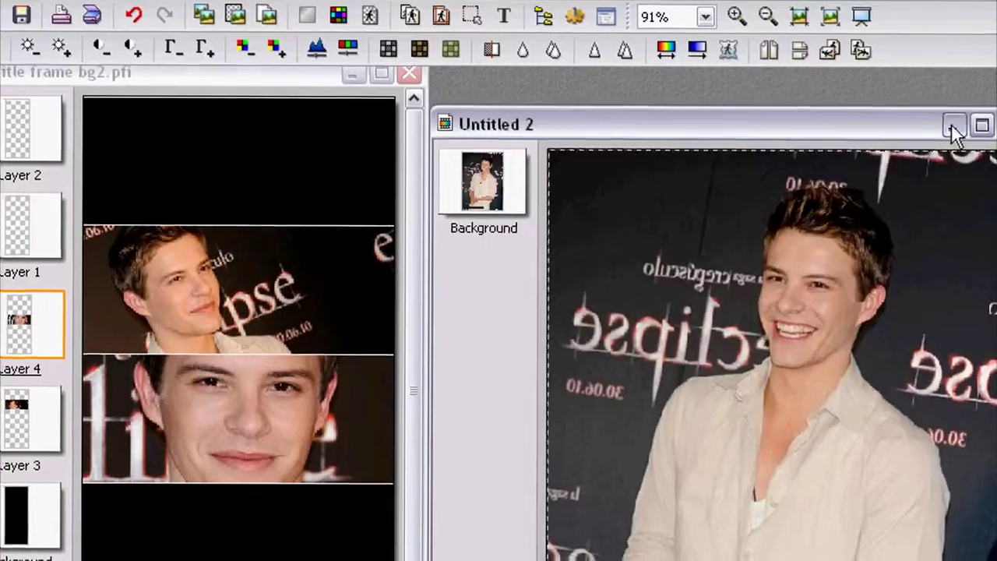
pyautogui.click(949, 139)
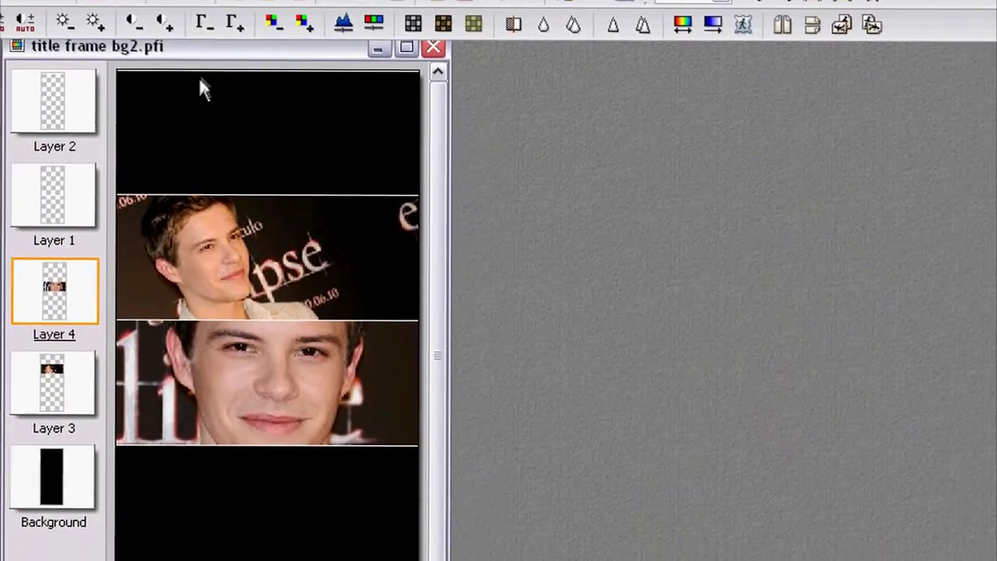
pyautogui.hotkey('ctrl', 'v')
pyautogui.moveTo(309, 190); pyautogui.dragTo(304, 447)
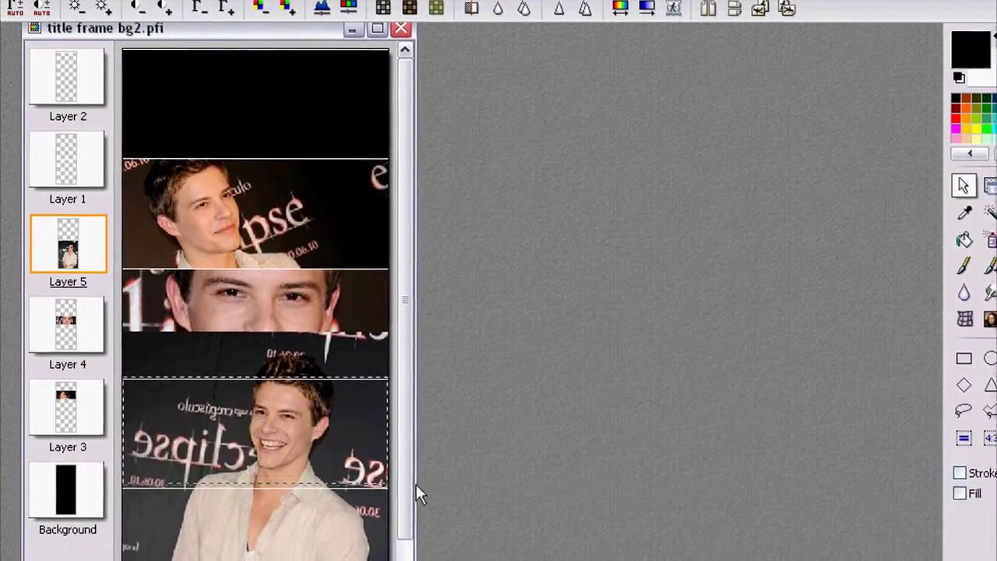
# - Fit the selection to the fourth frame's white dividers and crop Layer 5 to it
pyautogui.scroll(-3, 245, 467)
pyautogui.scroll(2, 289, 390)
pyautogui.scroll(1, 468, 223)
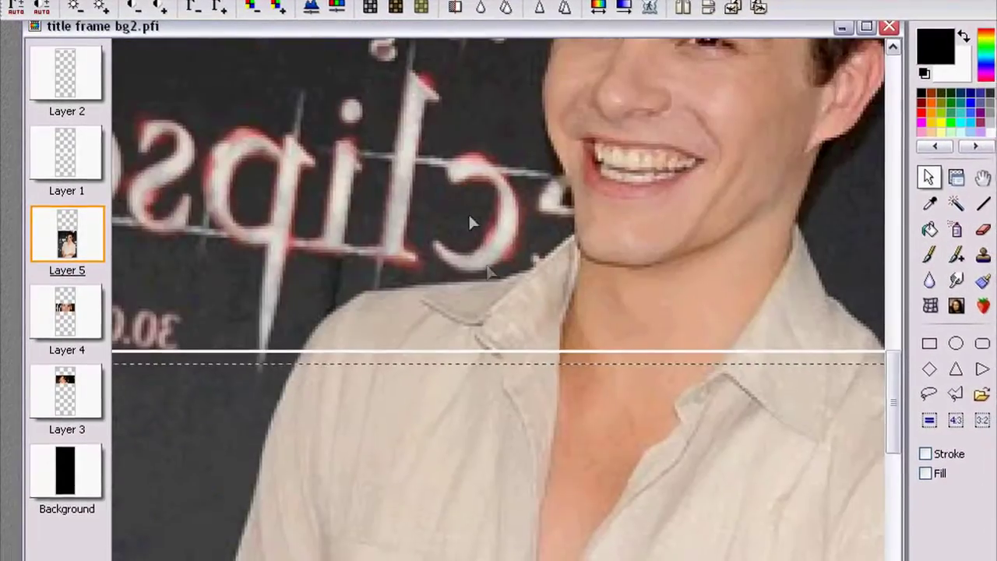
pyautogui.scroll(1, 514, 343)
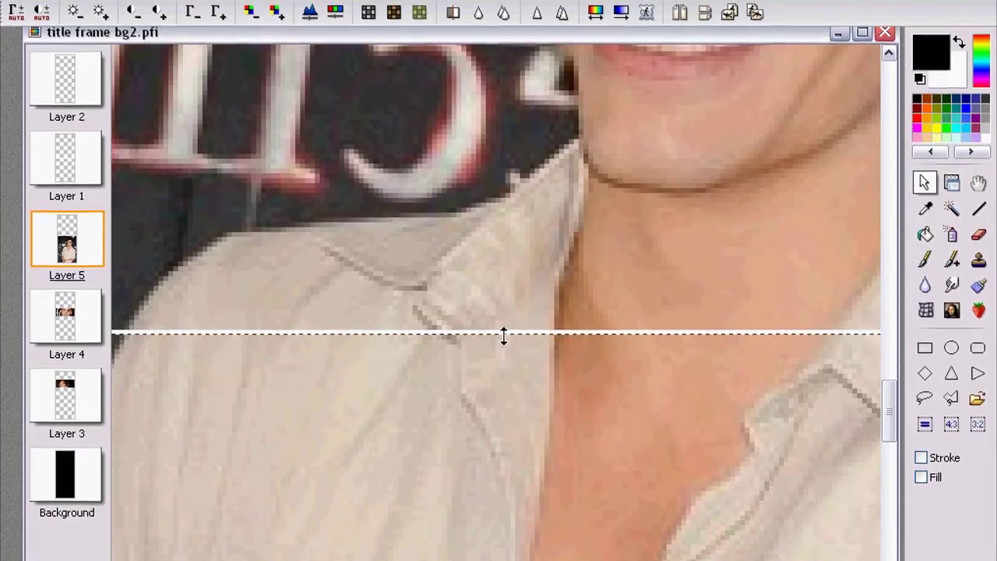
pyautogui.moveTo(889, 418); pyautogui.dragTo(722, 370)
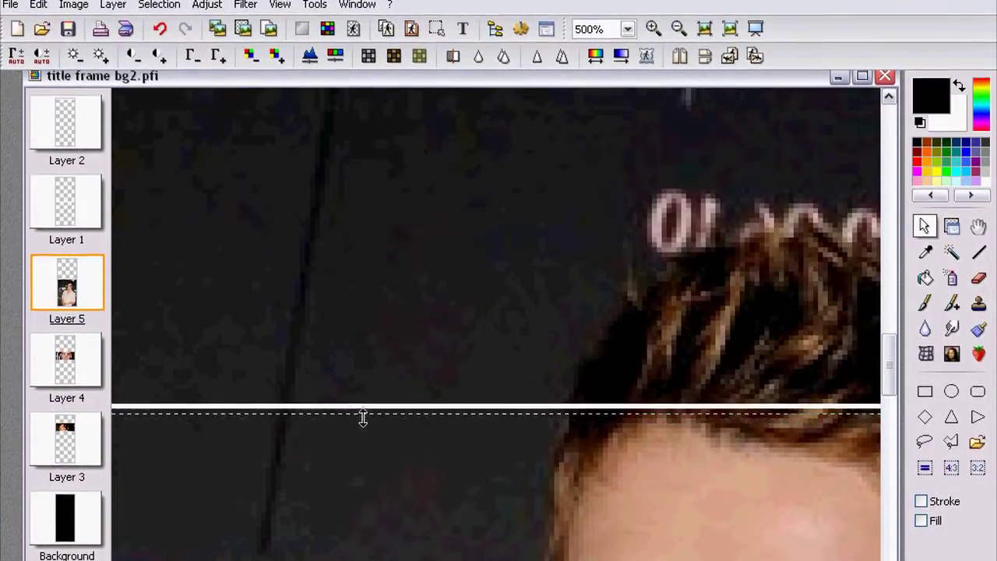
pyautogui.scroll(-4, 363, 412)
pyautogui.rightClick(363, 384)
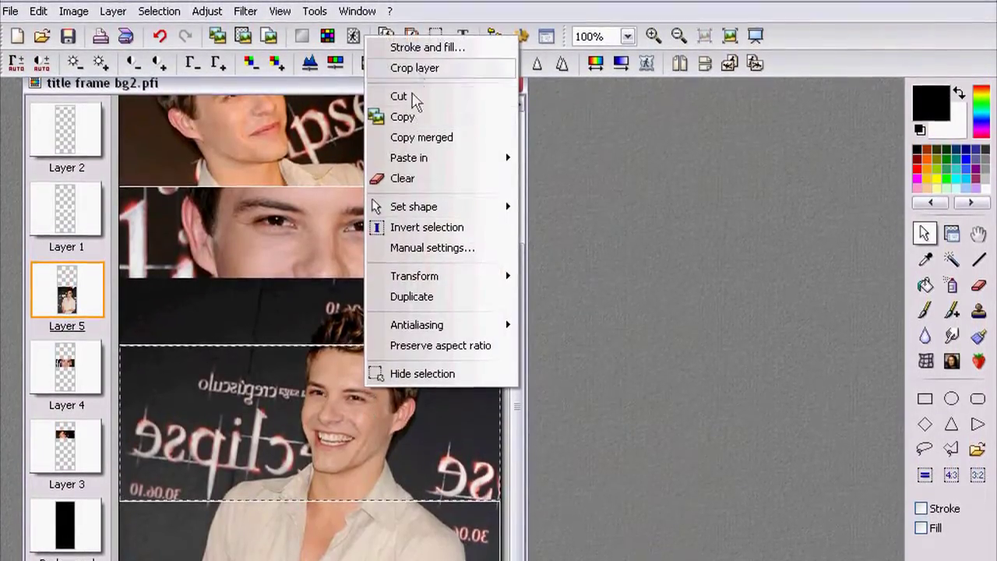
pyautogui.click(414, 65)
# - Copy the full-length waving photo from Untitled 1 and paste it into title frame bg2.pfi as a new layer
pyautogui.scroll(-2, 346, 423)
pyautogui.hotkey('ctrl', 'shift', 'v')
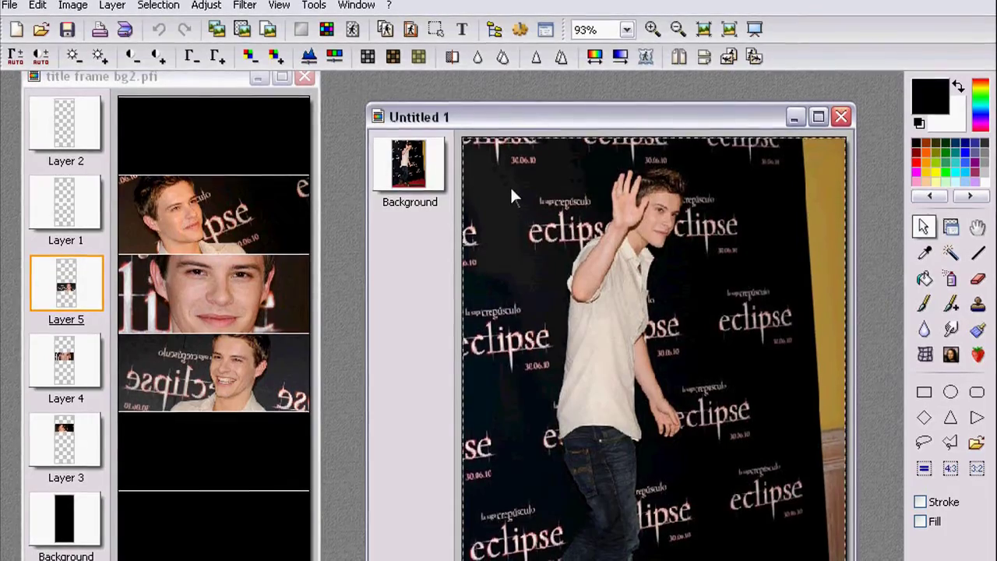
pyautogui.click(795, 116)
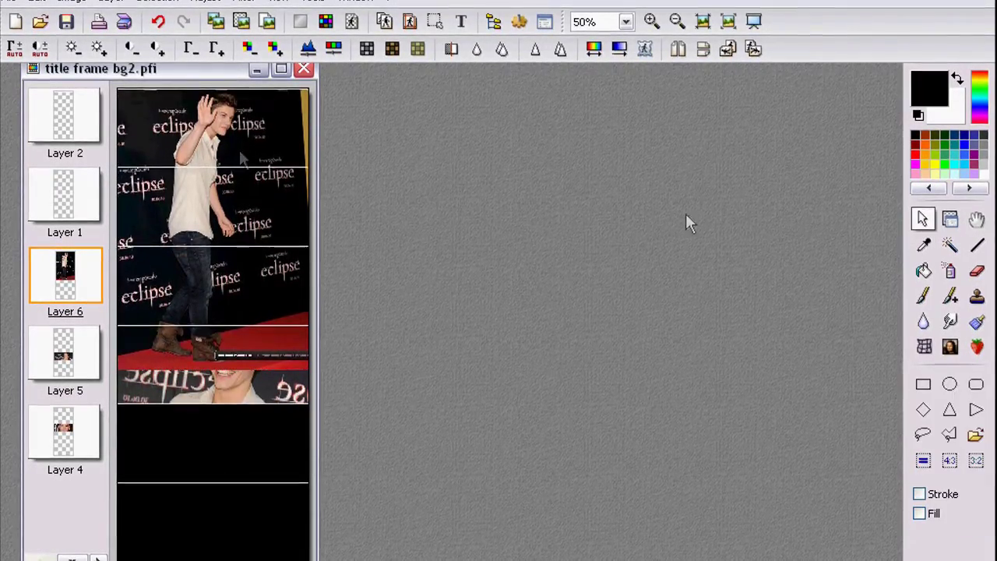
# - Crop Layer 6 to the top frame so only the waving upper body remains
pyautogui.scroll(10, 359, 165)
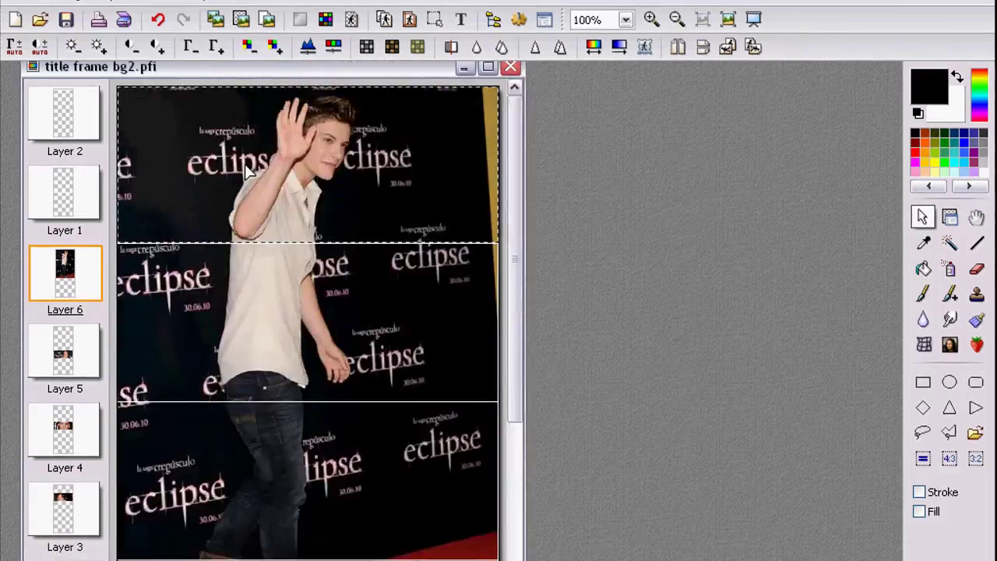
pyautogui.scroll(-1, 415, 292)
pyautogui.scroll(-6, 417, 301)
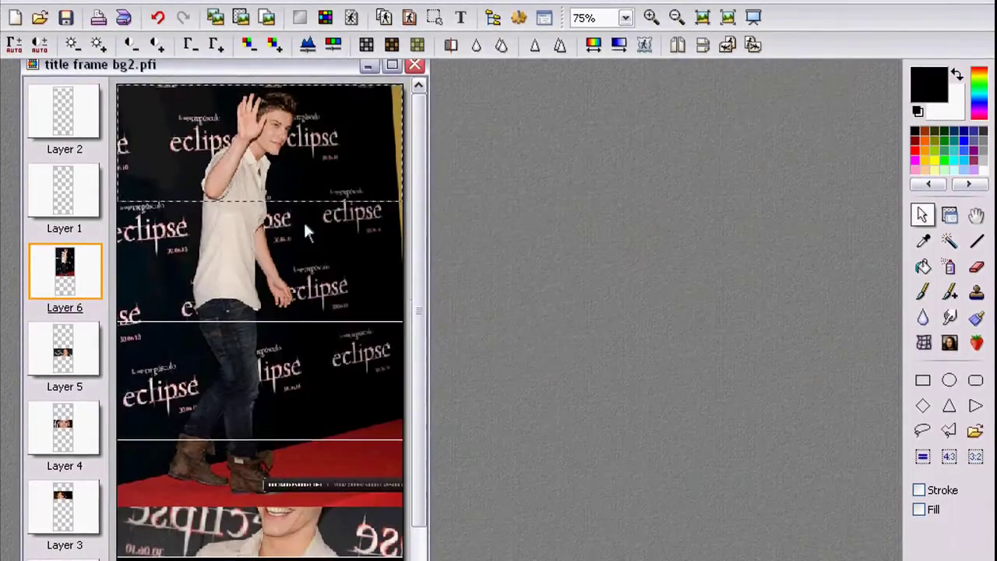
pyautogui.click(334, 187)
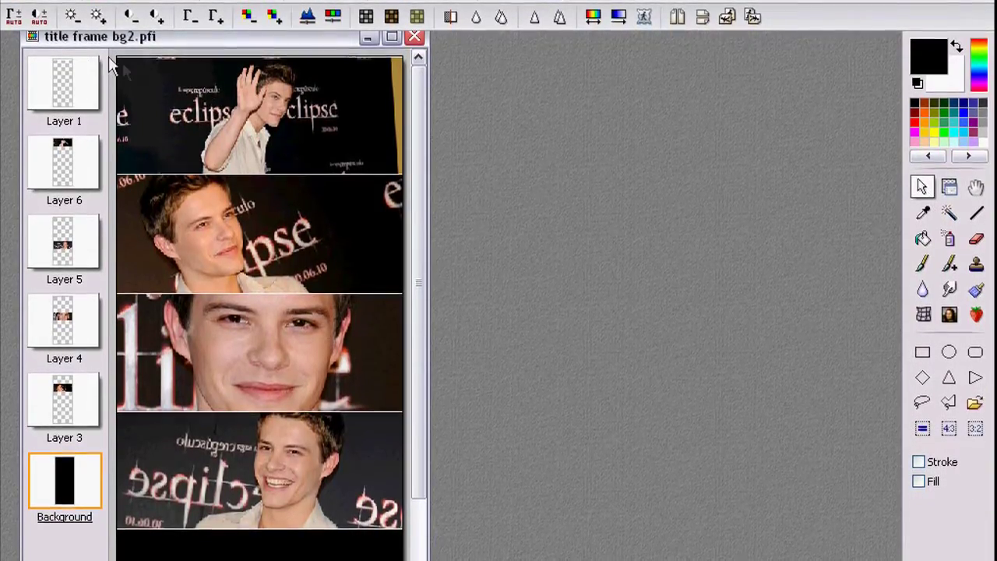
# - Fit the selection to the white divider under the fourth frame and crop the image to it, removing the black area below
pyautogui.scroll(5, 365, 381)
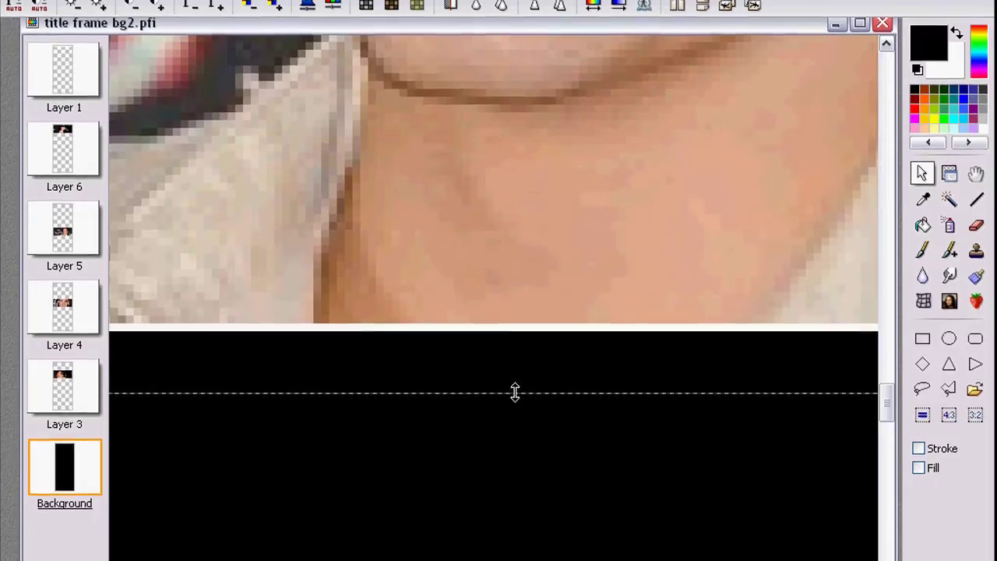
pyautogui.scroll(-4, 512, 331)
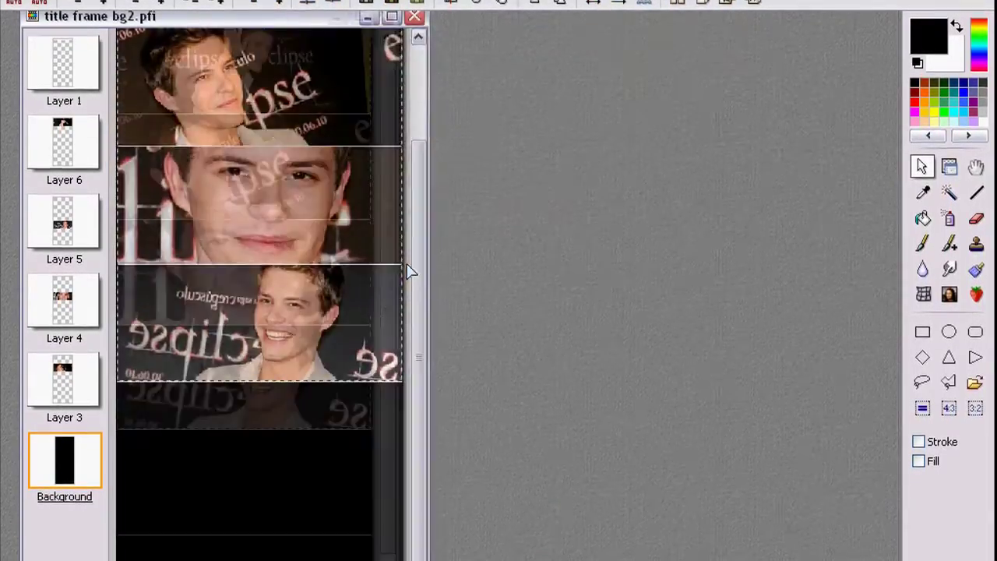
pyautogui.click(263, 209)
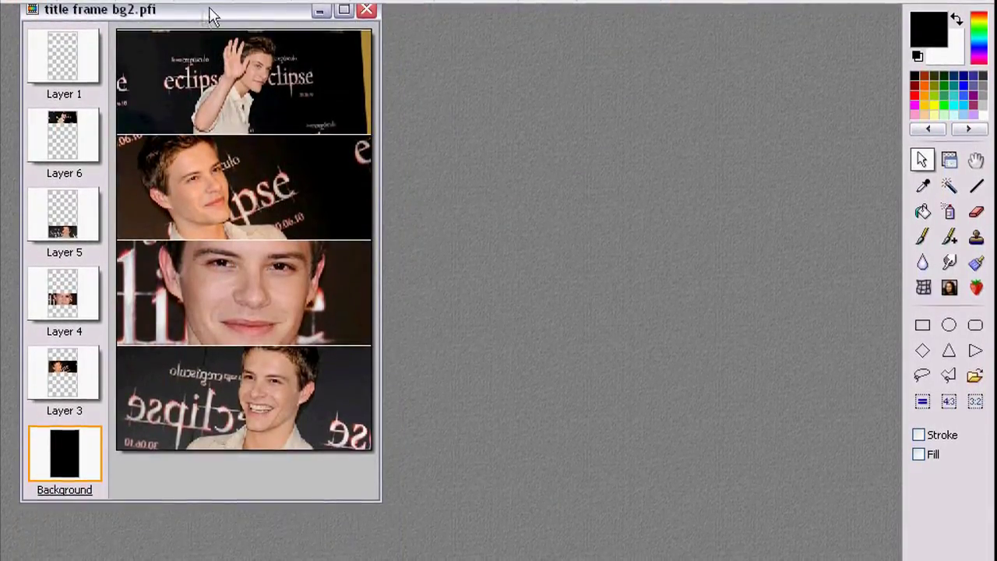
# - Place Layer 5 beneath Layer 4 and merge the top-frame photo on Layer 6 down into Layer 4
pyautogui.moveTo(210, 15); pyautogui.dragTo(337, 28)
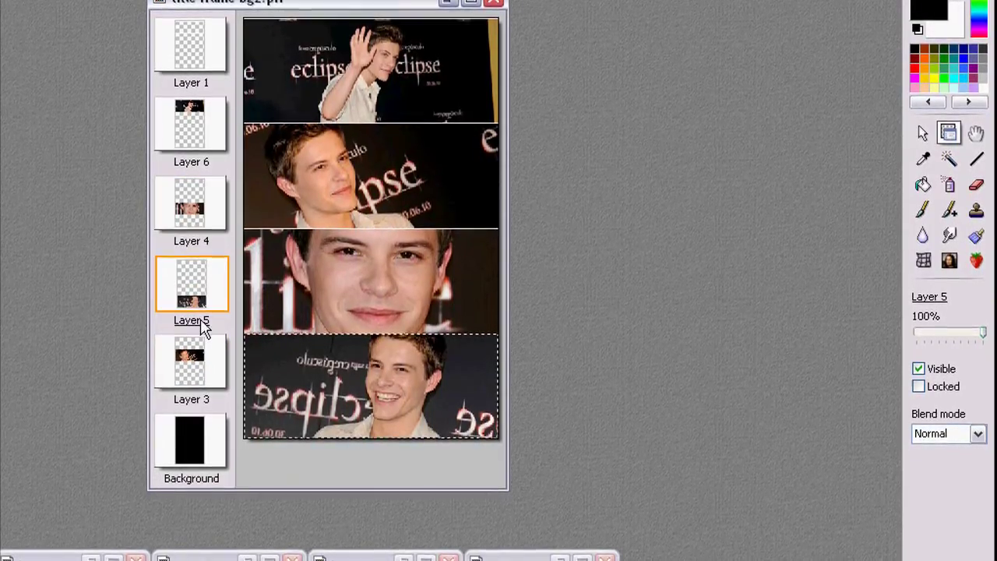
pyautogui.rightClick(192, 123)
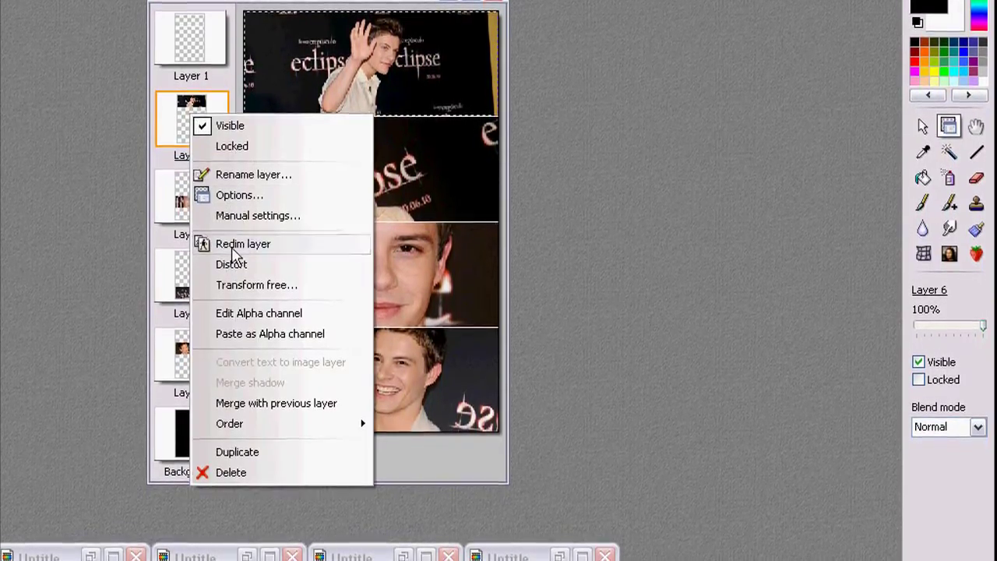
pyautogui.click(274, 408)
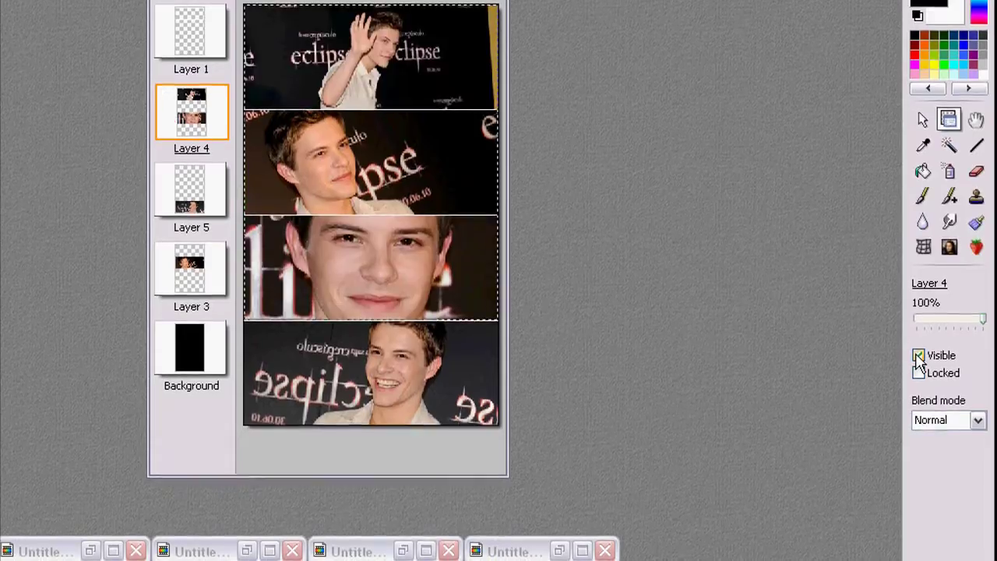
# - Merge the fourth-frame photo on Layer 5 into Layer 3 and check the result by toggling the merged layer's visibility
pyautogui.rightClick(192, 198)
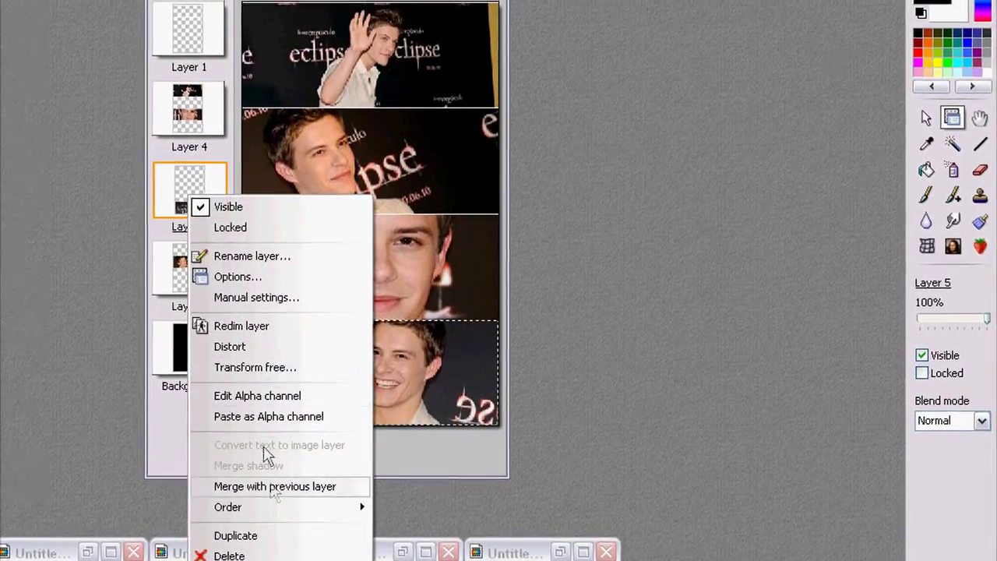
pyautogui.click(273, 483)
pyautogui.click(983, 378)
pyautogui.click(983, 378)
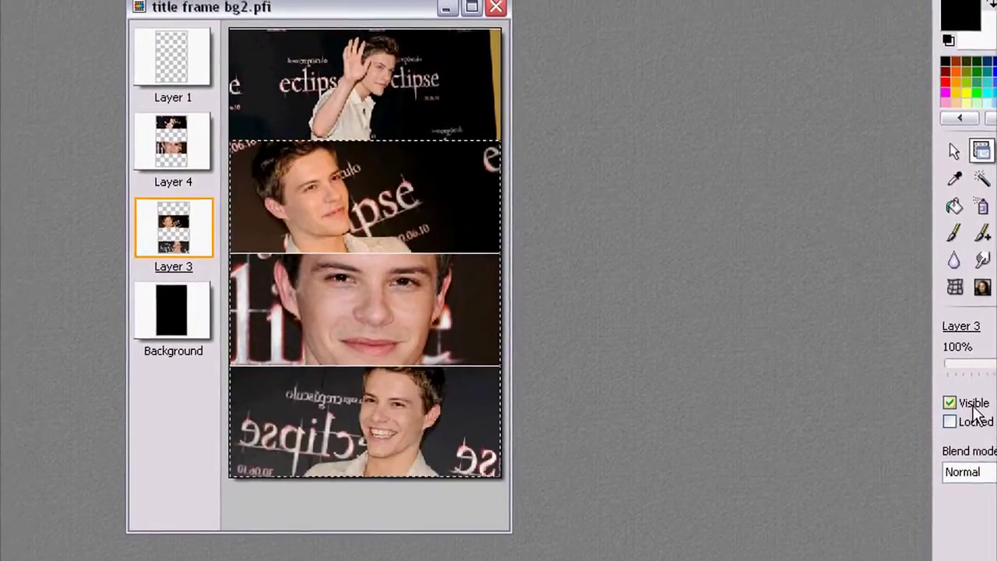
pyautogui.click(983, 378)
pyautogui.click(983, 378)
pyautogui.rightClick(167, 167)
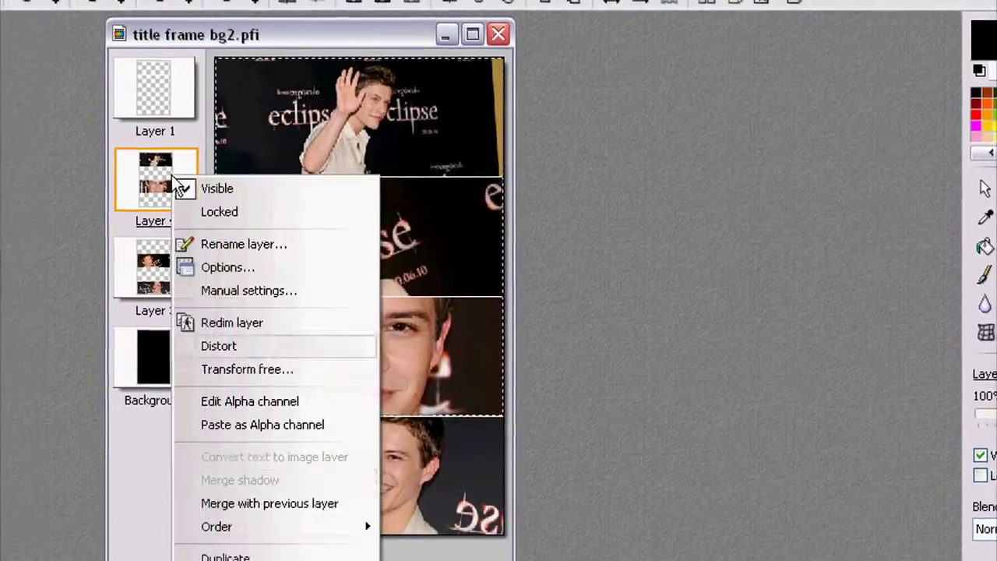
pyautogui.click(274, 472)
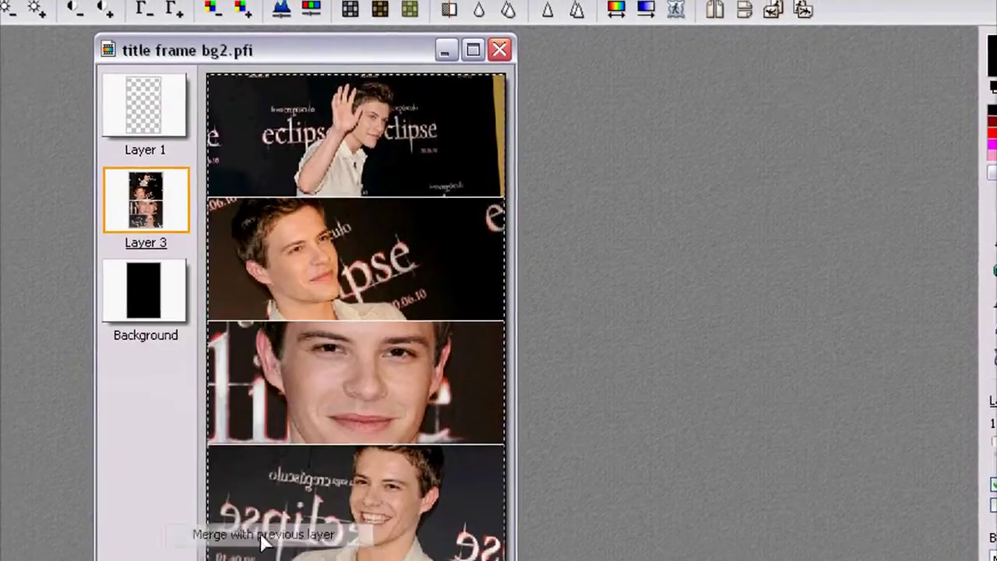
pyautogui.hotkey('ctrl', 'z')
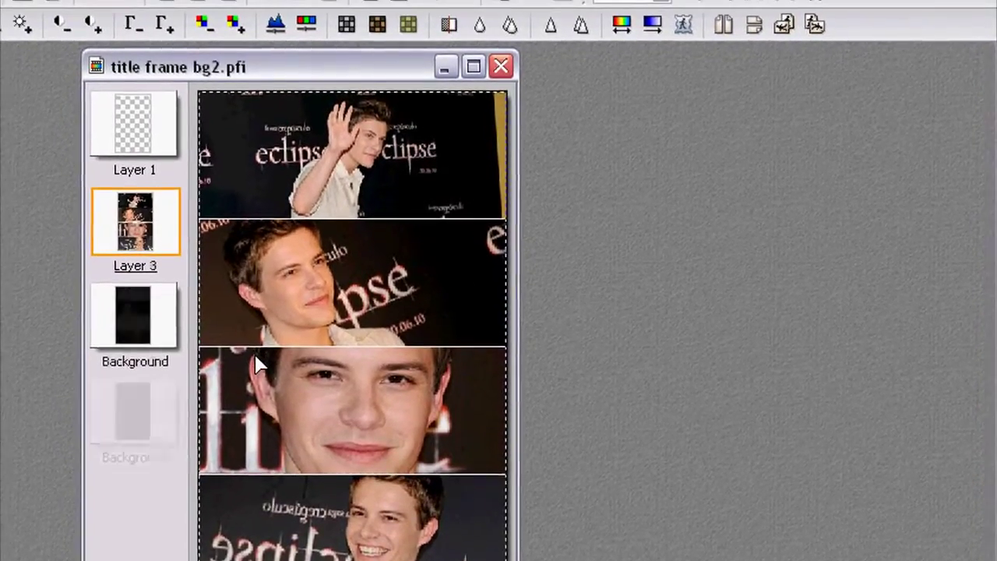
# - Duplicate Layer 4, hide the lower copy and convert the upper copy with the first and third photos to greyscale
pyautogui.rightClick(159, 218)
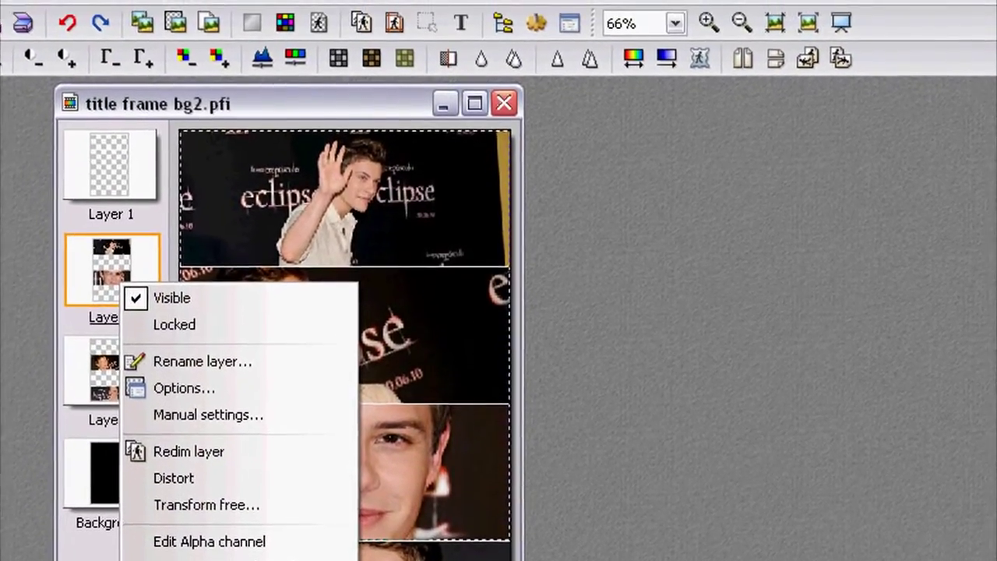
pyautogui.click(199, 560)
pyautogui.click(124, 343)
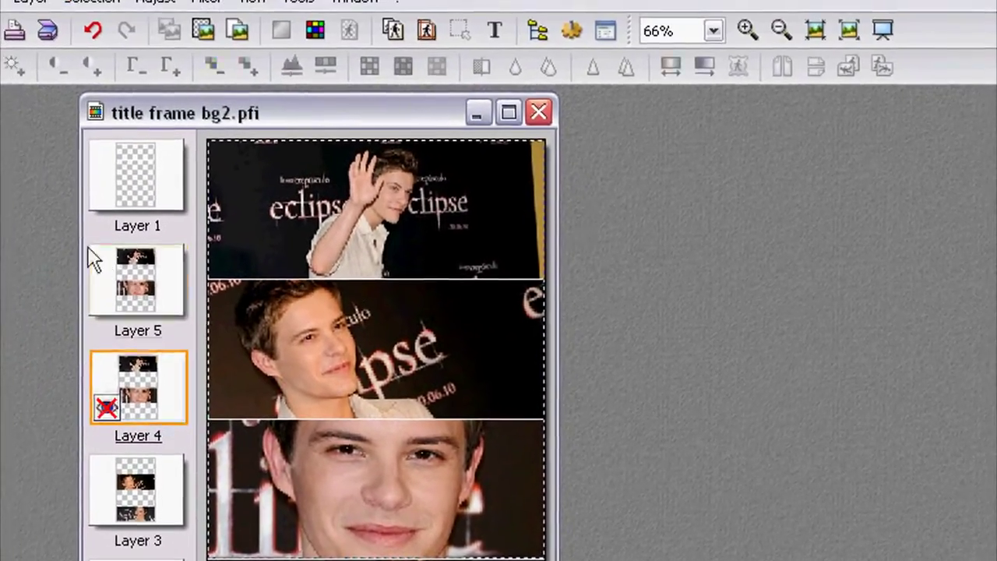
pyautogui.click(100, 233)
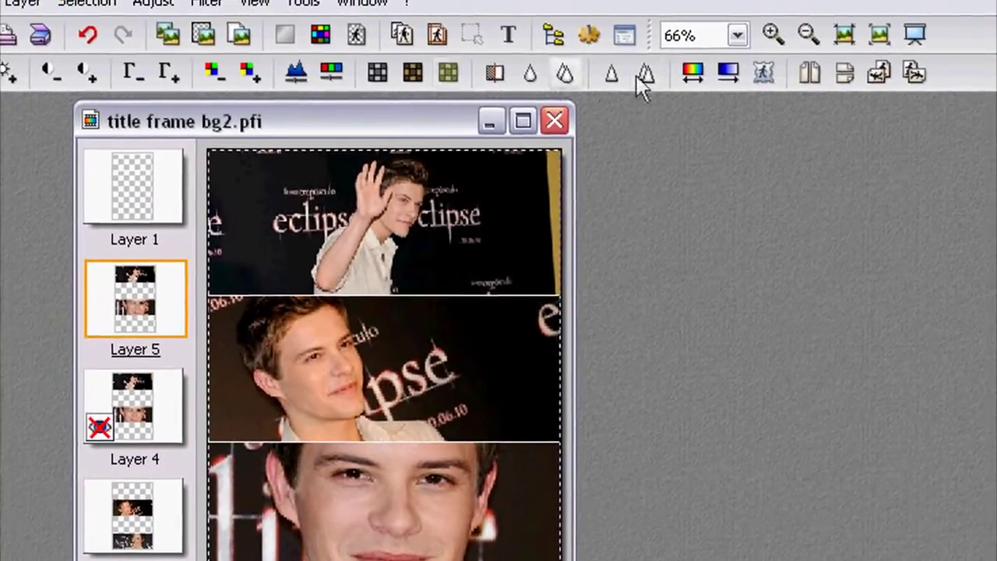
pyautogui.click(330, 21)
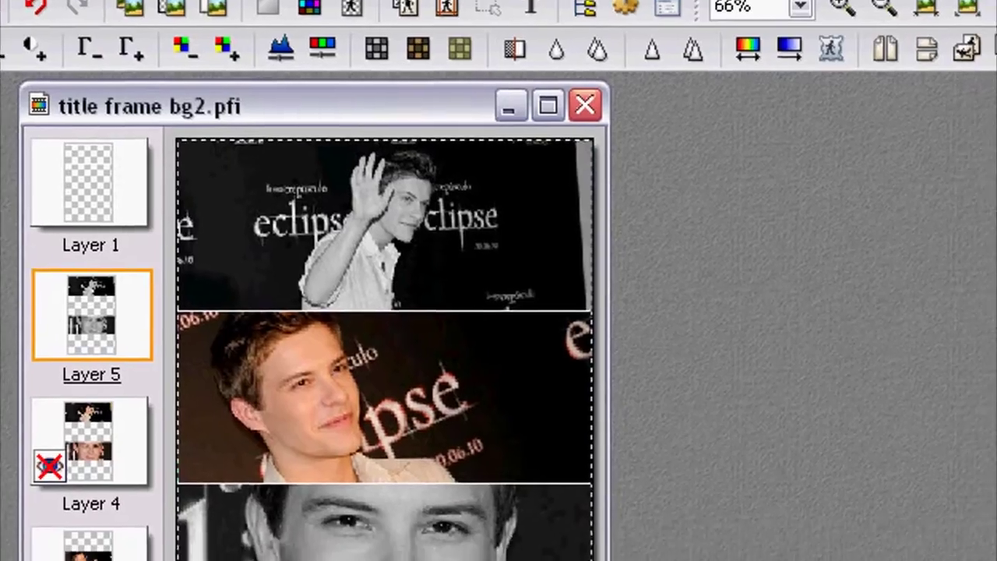
# - Set the contrast of Layer 5 to 100% on the Red channel, with brightness at 0%
pyautogui.click(148, 7)
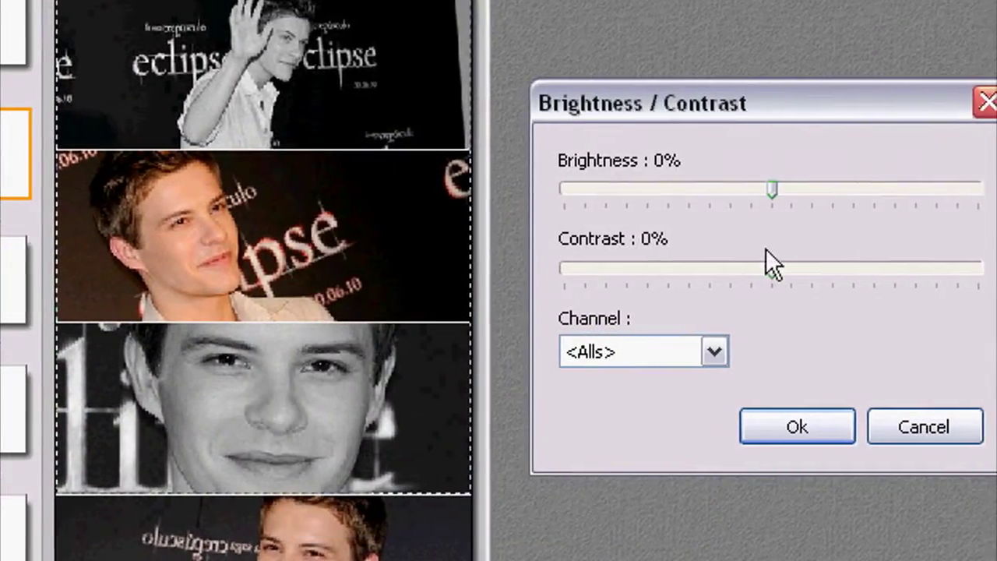
pyautogui.moveTo(766, 257); pyautogui.dragTo(922, 274)
pyautogui.click(708, 352)
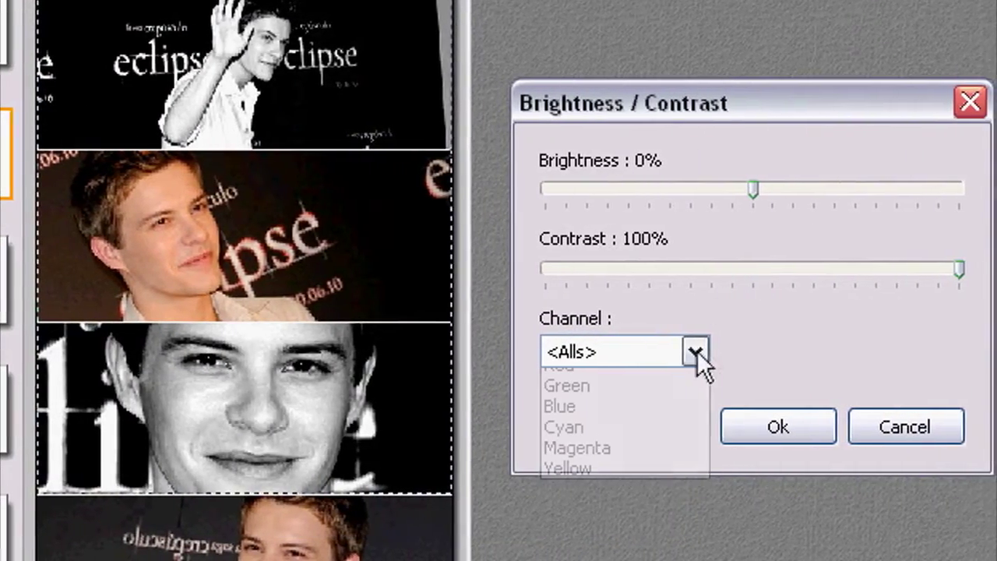
pyautogui.click(631, 508)
pyautogui.click(683, 351)
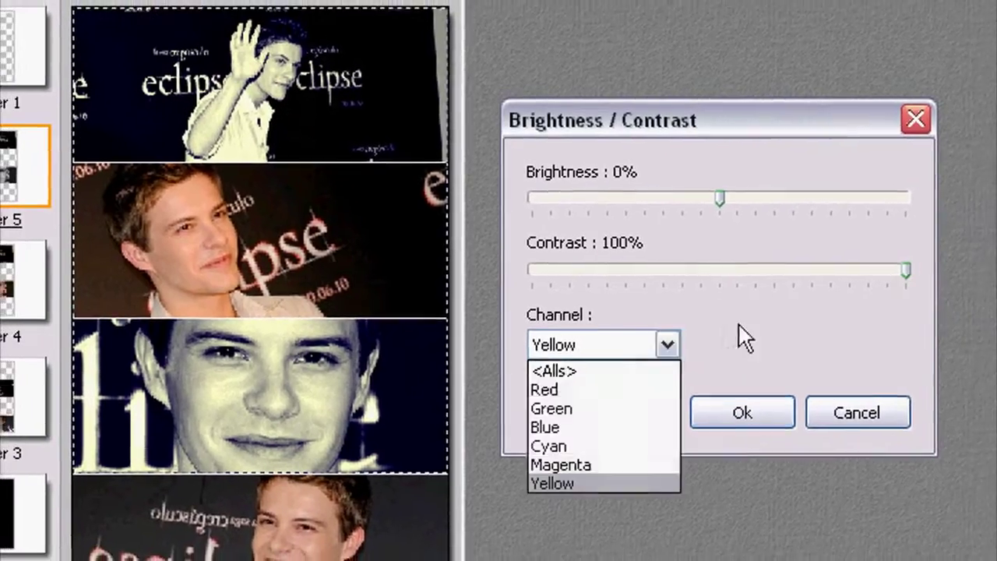
pyautogui.press('Up')
pyautogui.press('Up')
pyautogui.press('Up')
pyautogui.press('Up')
pyautogui.press('Up')
pyautogui.press('Up')
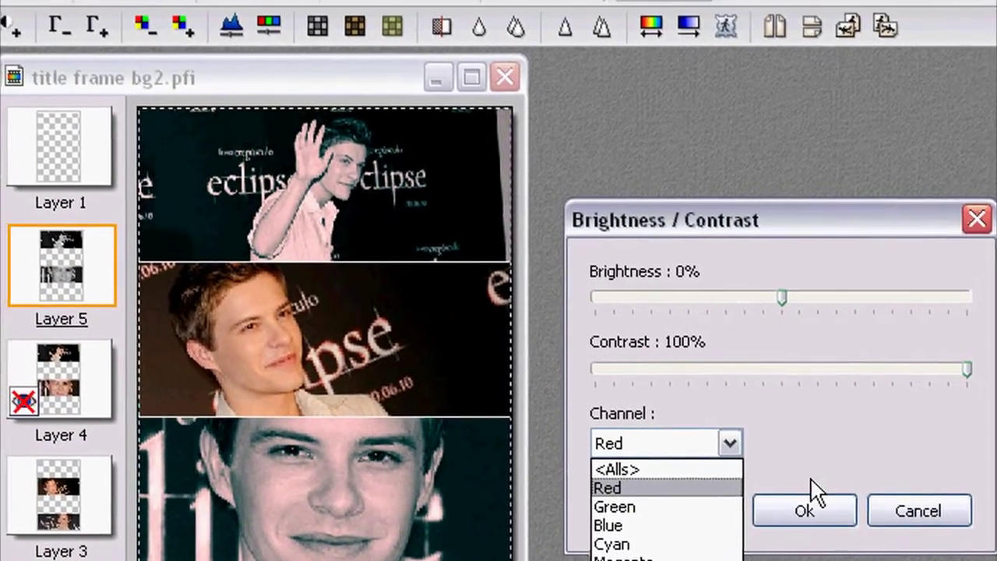
pyautogui.click(802, 497)
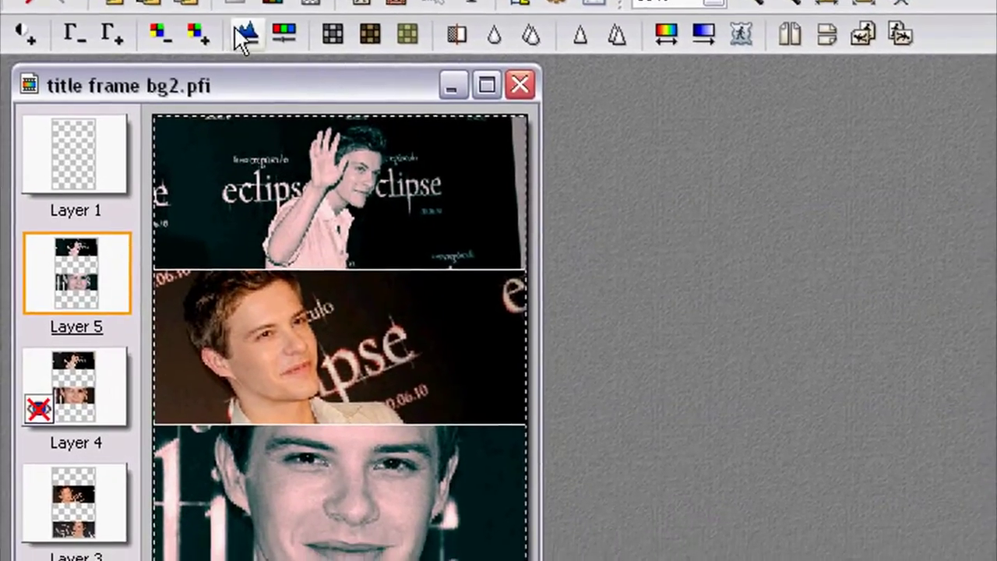
# - Adjust Layer 5's luminosity histogram to a level of 3.55 and an input minimum of 74
pyautogui.click(255, 59)
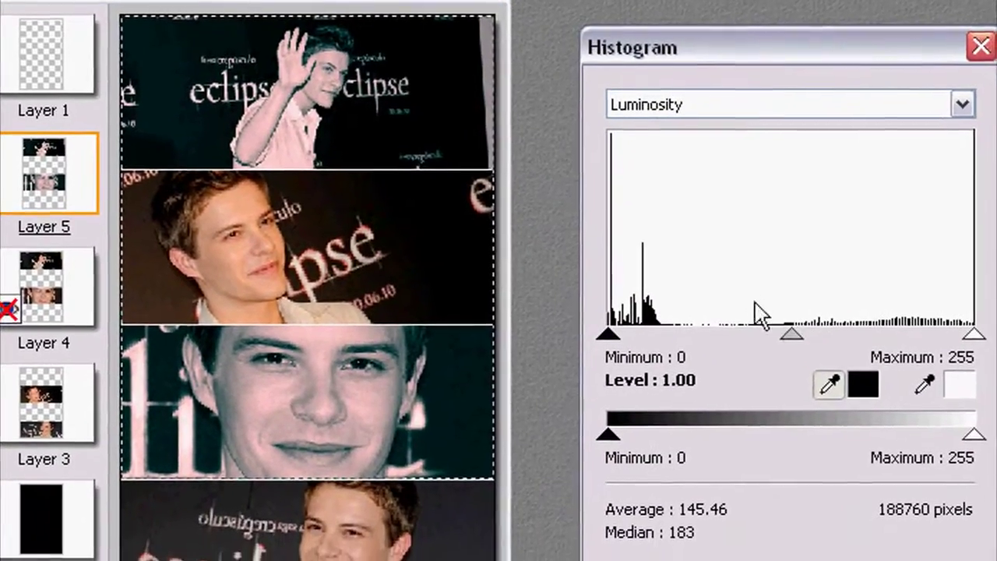
pyautogui.moveTo(798, 359); pyautogui.dragTo(748, 359)
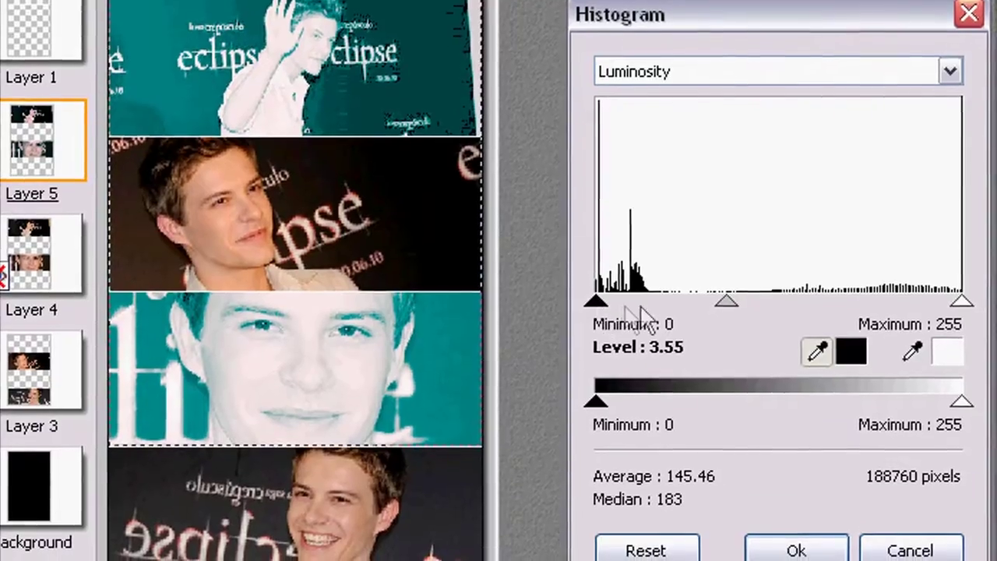
pyautogui.moveTo(600, 314); pyautogui.dragTo(685, 282)
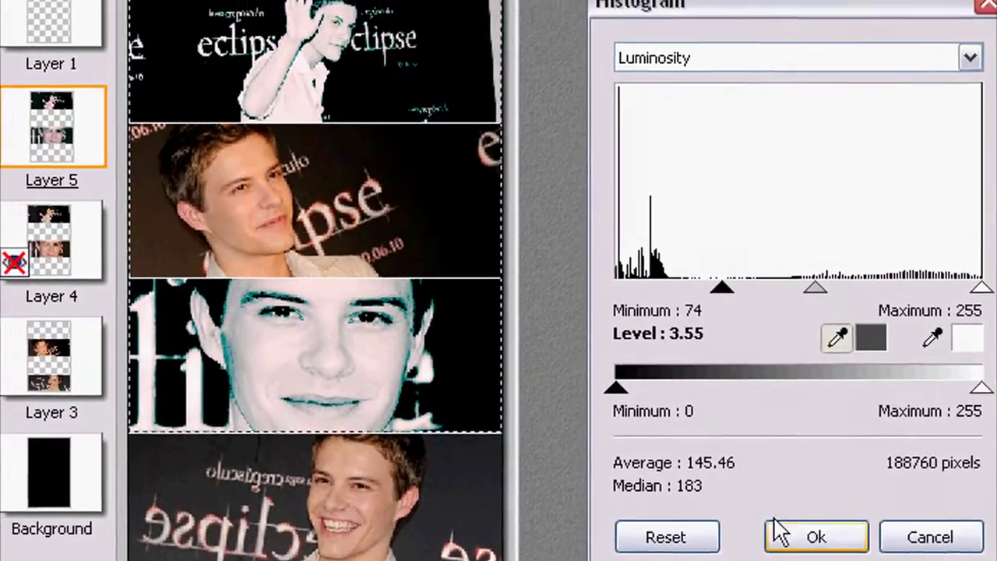
pyautogui.click(779, 533)
# - Duplicate Layer 3, hide the upper copy and convert the lower copy with the second and fourth photos to greyscale
pyautogui.click(58, 366)
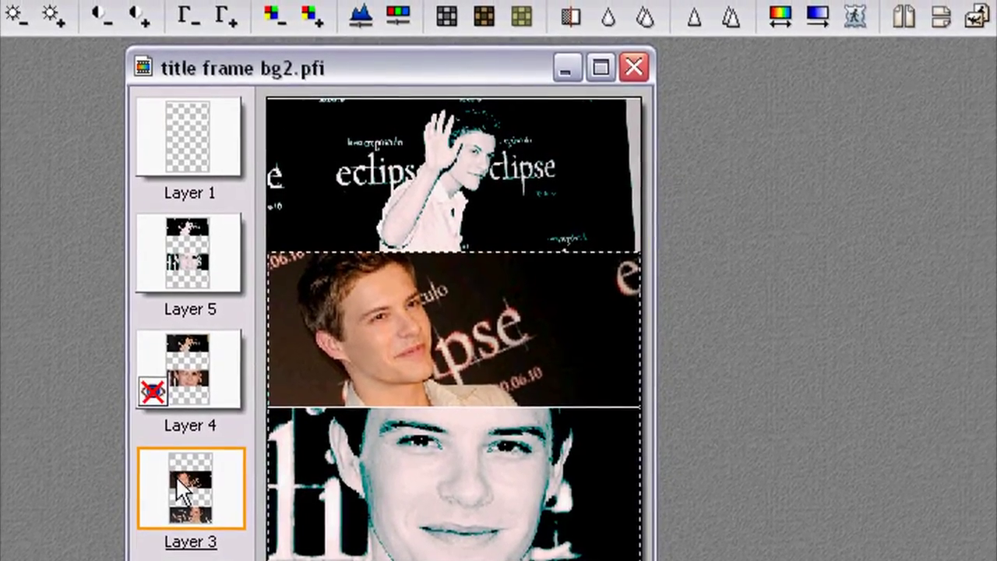
pyautogui.rightClick(187, 502)
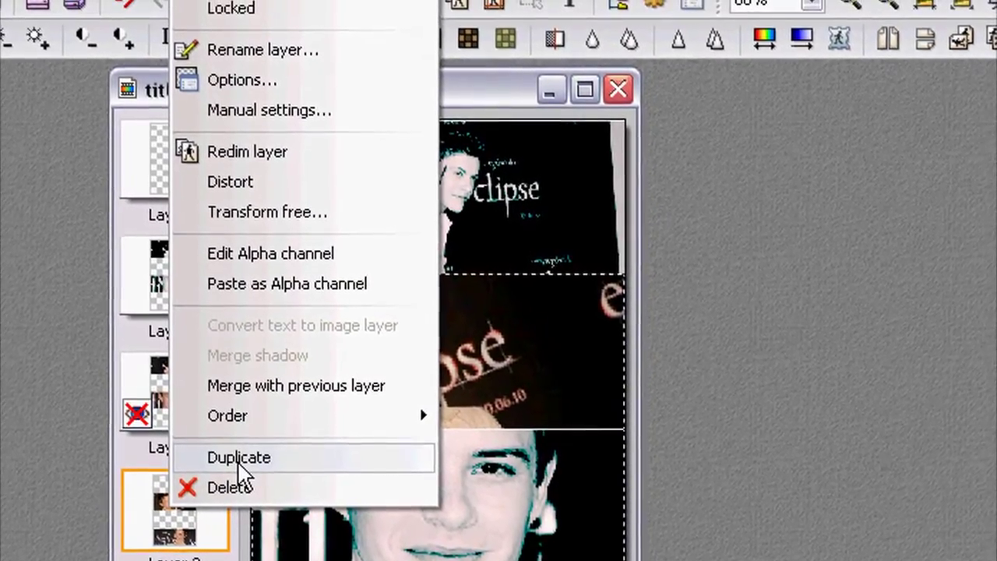
pyautogui.click(236, 463)
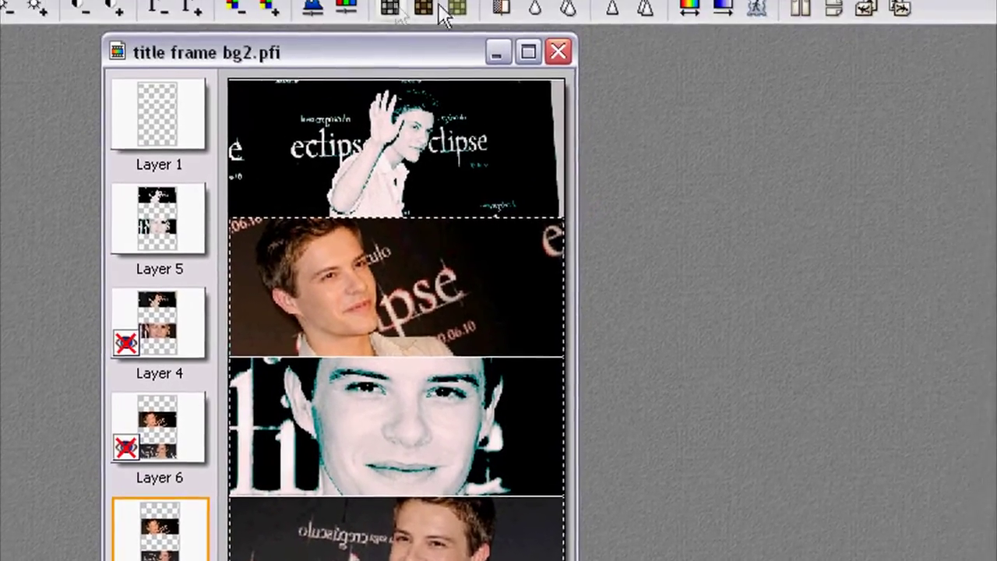
pyautogui.click(390, 7)
# - Set the contrast of Layer 3 to 100% on the Red channel, with brightness at 0%
pyautogui.click(312, 7)
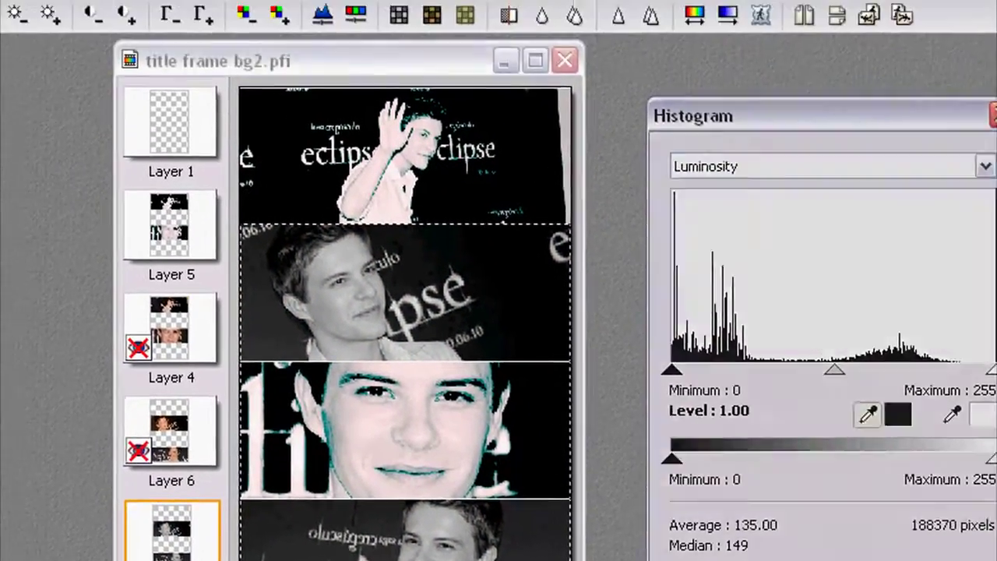
pyautogui.press('Escape')
pyautogui.click(147, 11)
pyautogui.moveTo(195, 9)
pyautogui.click(194, 26)
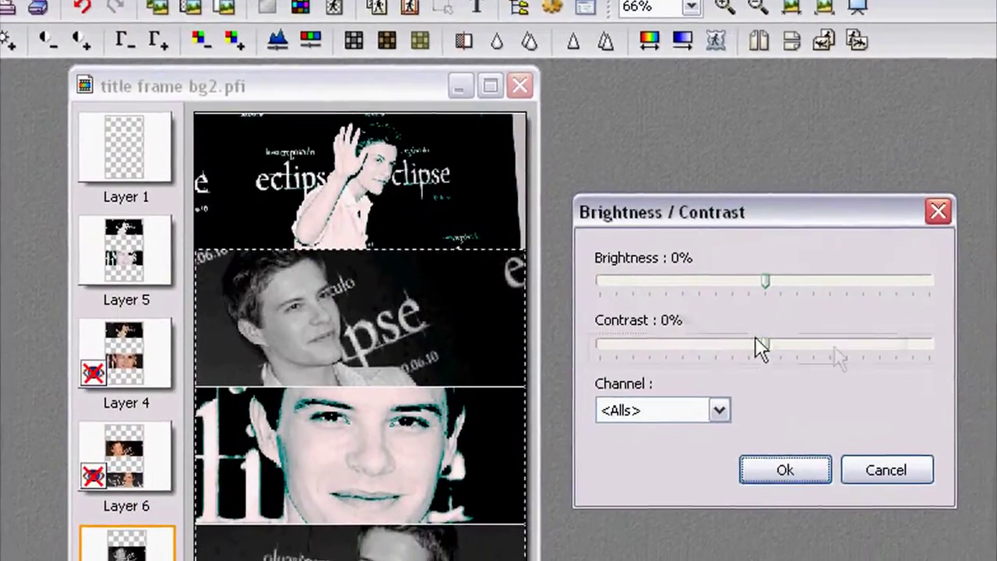
pyautogui.moveTo(759, 347); pyautogui.dragTo(931, 381)
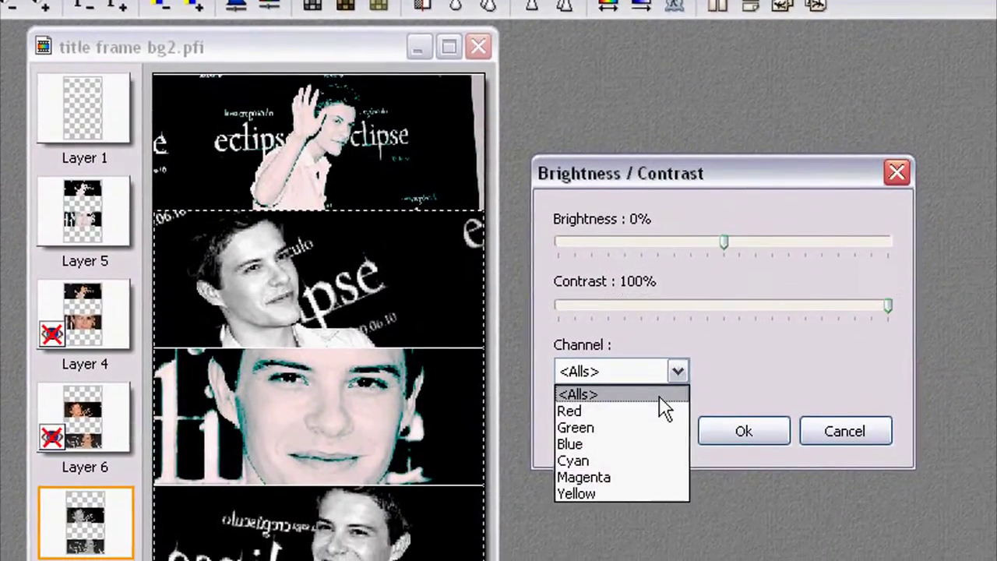
pyautogui.click(660, 411)
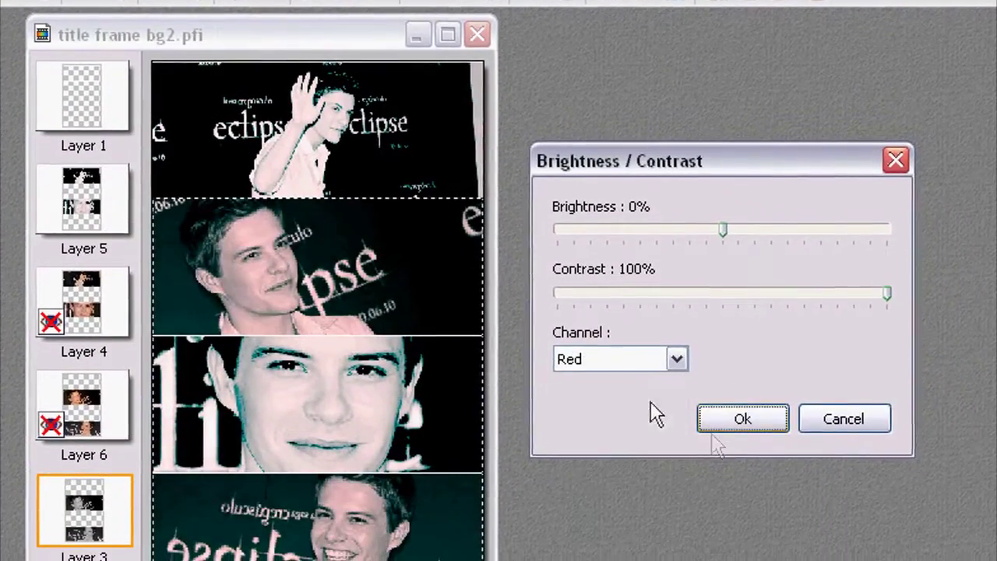
pyautogui.click(756, 439)
# - Adjust Layer 3's luminosity histogram to a level of 2.06 and an input minimum of 16
pyautogui.hotkey('ctrl', 'l')
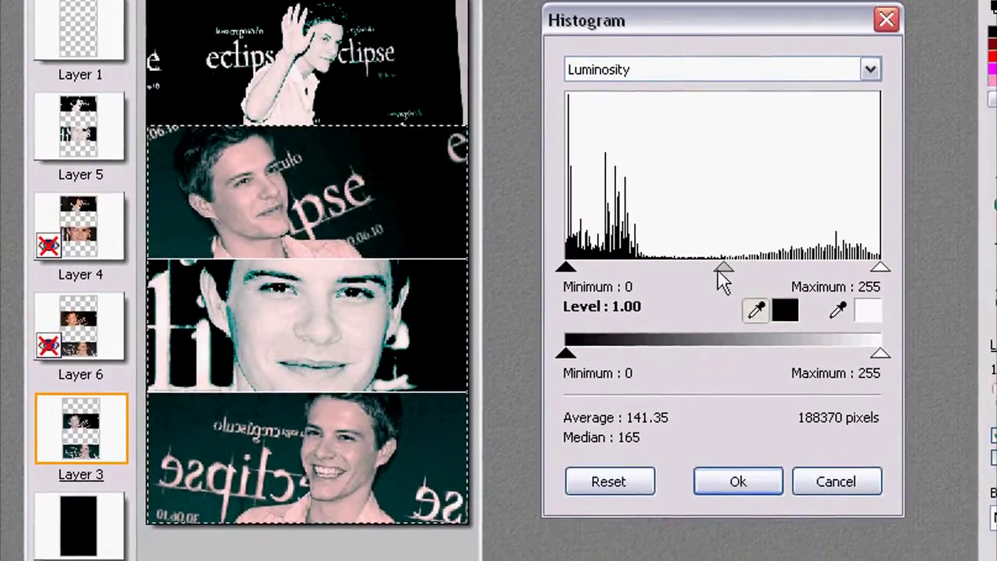
pyautogui.moveTo(720, 271); pyautogui.dragTo(708, 269)
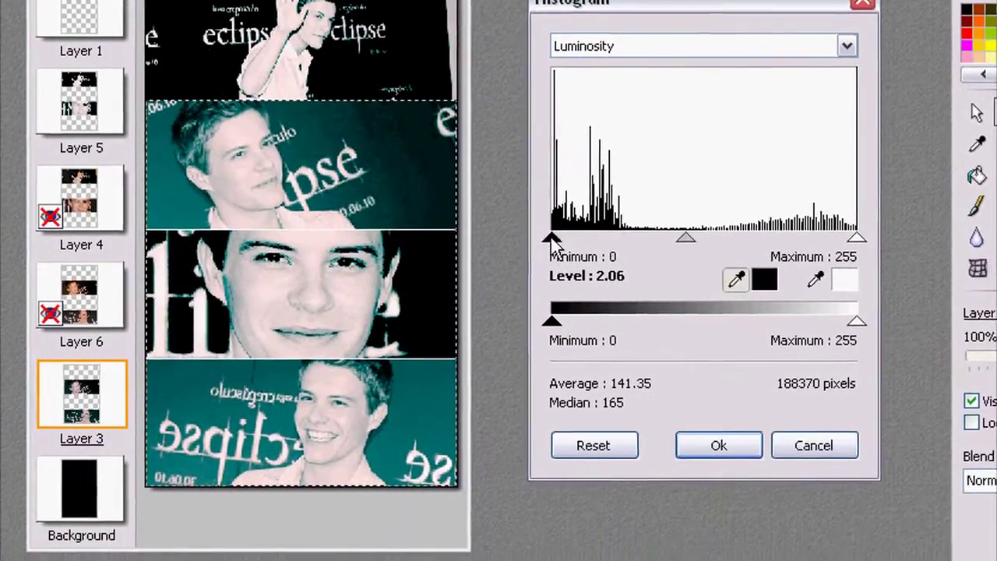
pyautogui.moveTo(568, 270); pyautogui.dragTo(580, 272)
pyautogui.moveTo(561, 232); pyautogui.dragTo(567, 232)
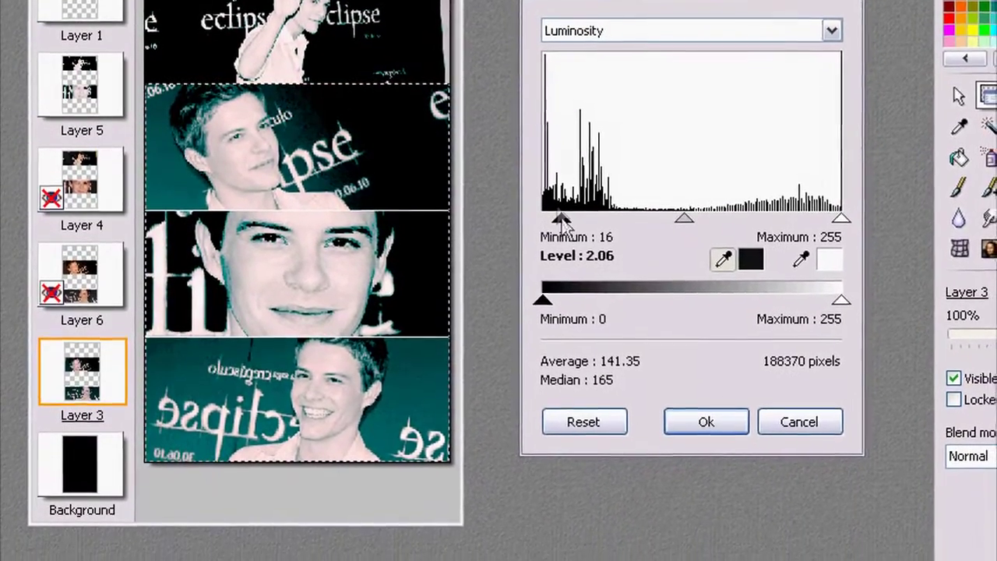
pyautogui.click(687, 440)
# - Show Layer 6, shift its color balance 20% toward blue and slightly toward red, and set its opacity to 76%
pyautogui.click(102, 277)
pyautogui.click(935, 384)
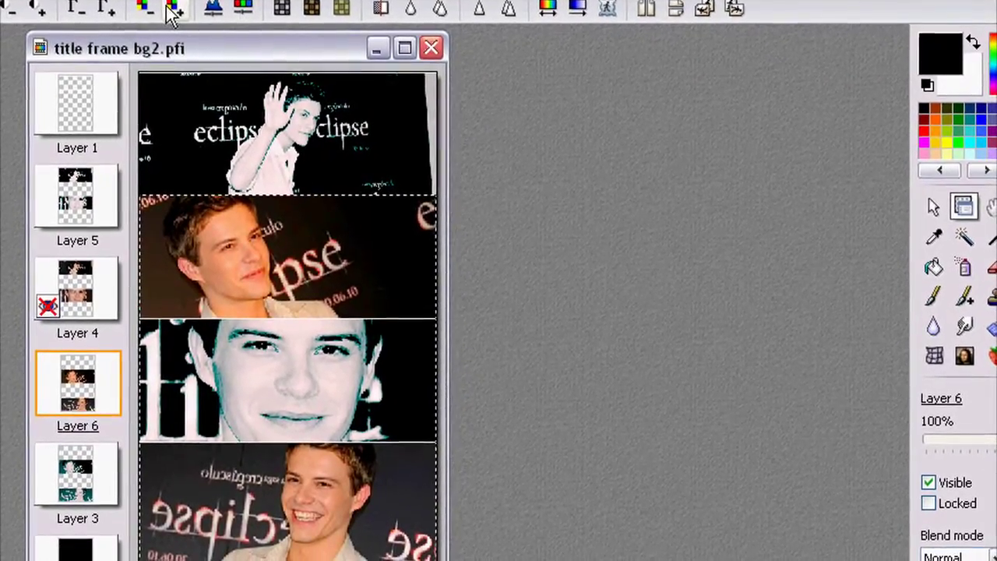
pyautogui.click(173, 11)
pyautogui.moveTo(665, 242); pyautogui.dragTo(688, 246)
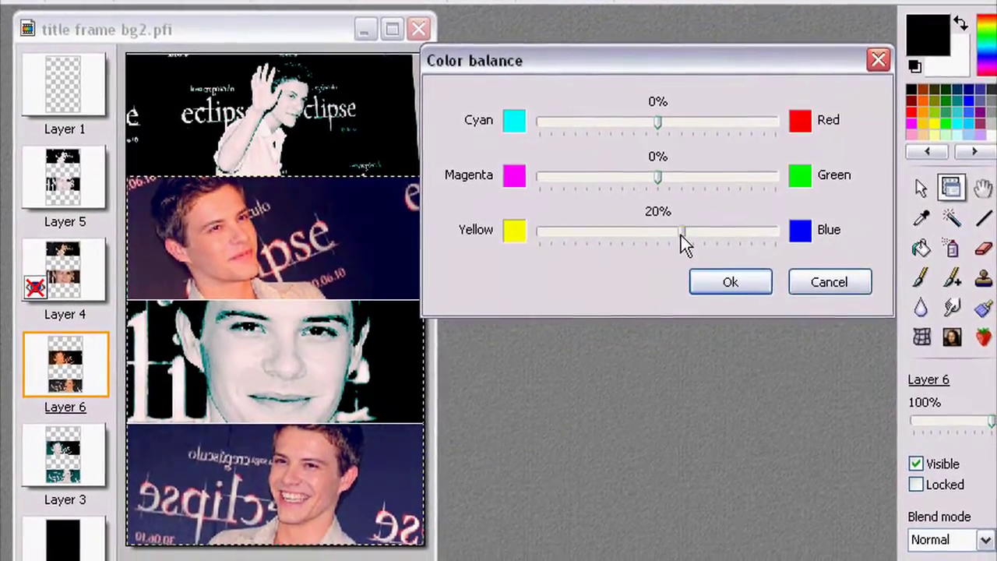
pyautogui.moveTo(658, 122); pyautogui.dragTo(670, 123)
pyautogui.click(730, 281)
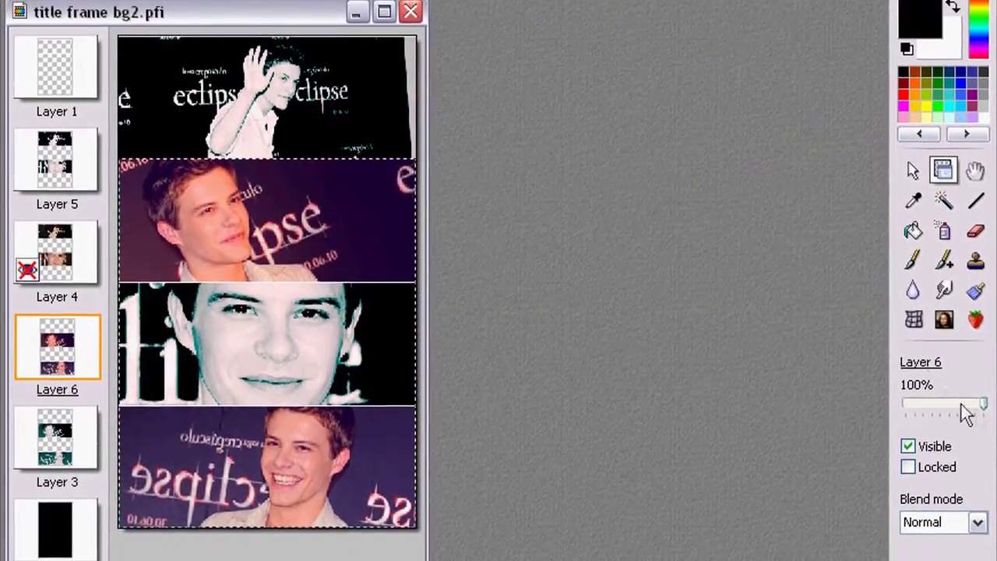
pyautogui.moveTo(983, 410); pyautogui.dragTo(966, 367)
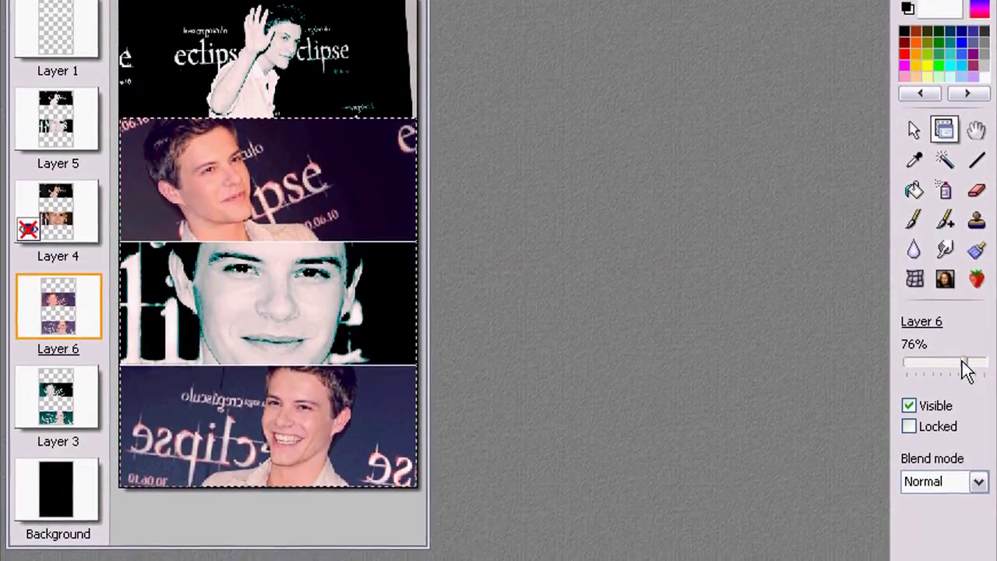
# - Make Layer 4 visible above Layer 5 in the layer order and set its opacity to 27%
pyautogui.click(327, 62)
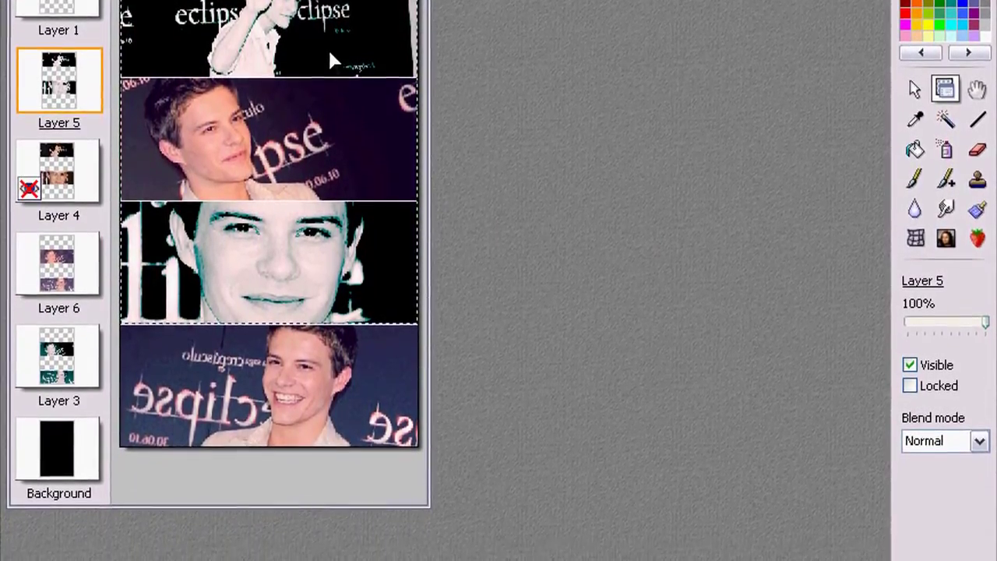
pyautogui.rightClick(69, 173)
pyautogui.click(30, 134)
pyautogui.click(67, 27)
pyautogui.moveTo(69, 173); pyautogui.dragTo(69, 74)
pyautogui.click(931, 365)
pyautogui.moveTo(980, 375); pyautogui.dragTo(917, 380)
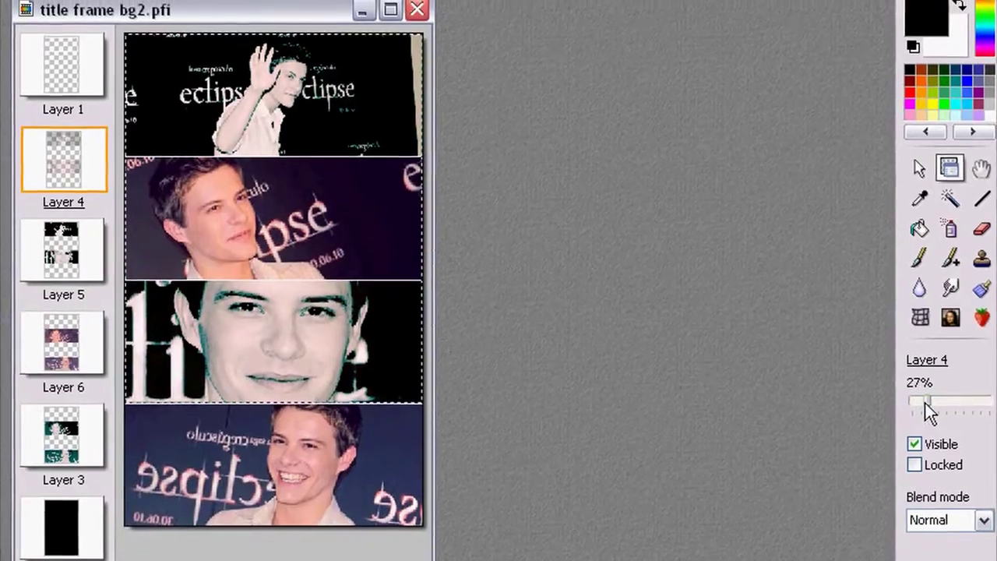
# - Lower the opacity of Layer 6 to 60%
pyautogui.click(64, 342)
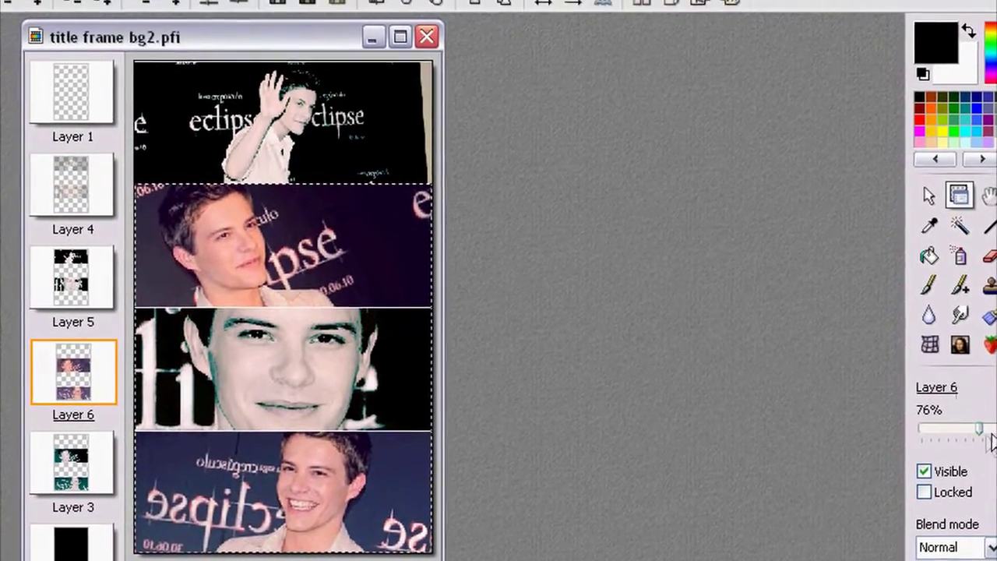
pyautogui.moveTo(990, 441); pyautogui.dragTo(967, 442)
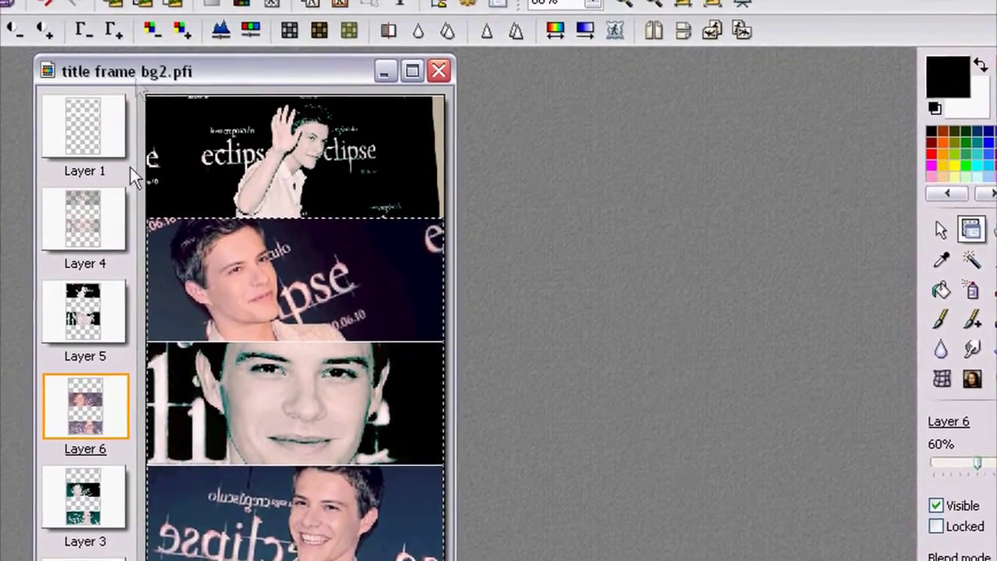
# - Add the text "Xavier" above Layer 1 in Jellyka BeesAntique Handwriting at size 24
pyautogui.click(85, 134)
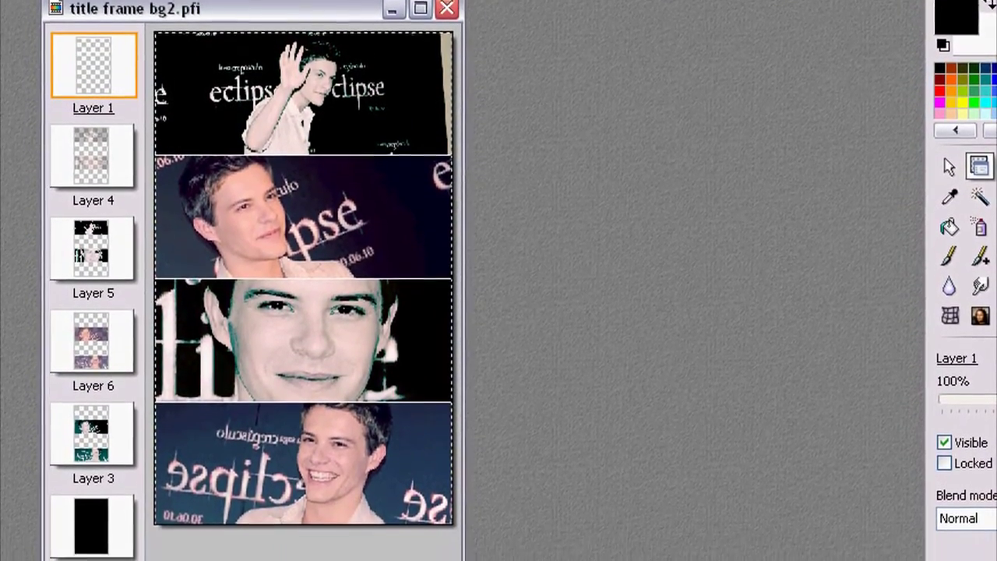
pyautogui.hotkey('ctrl', 't')
pyautogui.moveTo(364, 66); pyautogui.dragTo(527, 0)
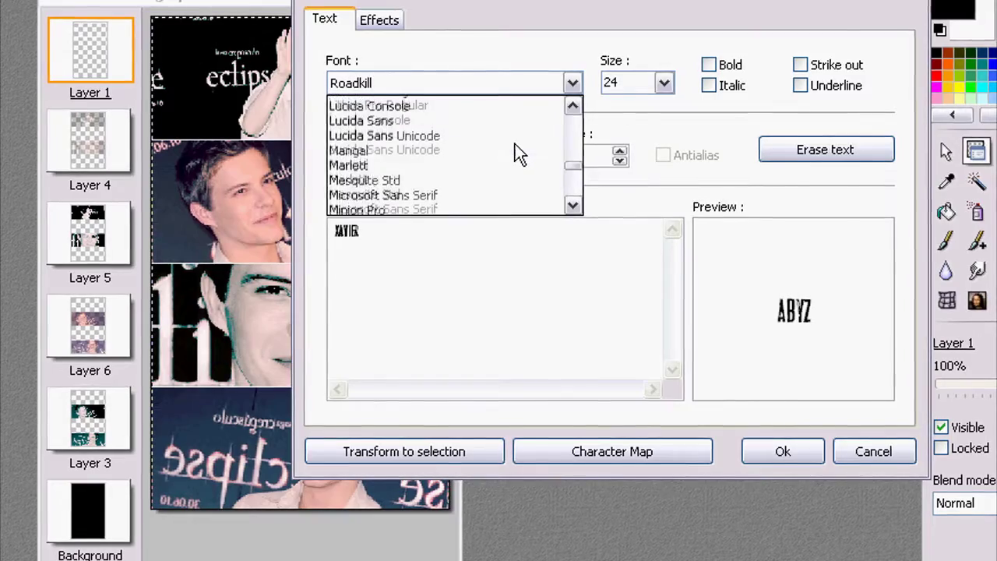
pyautogui.scroll(3, 494, 135)
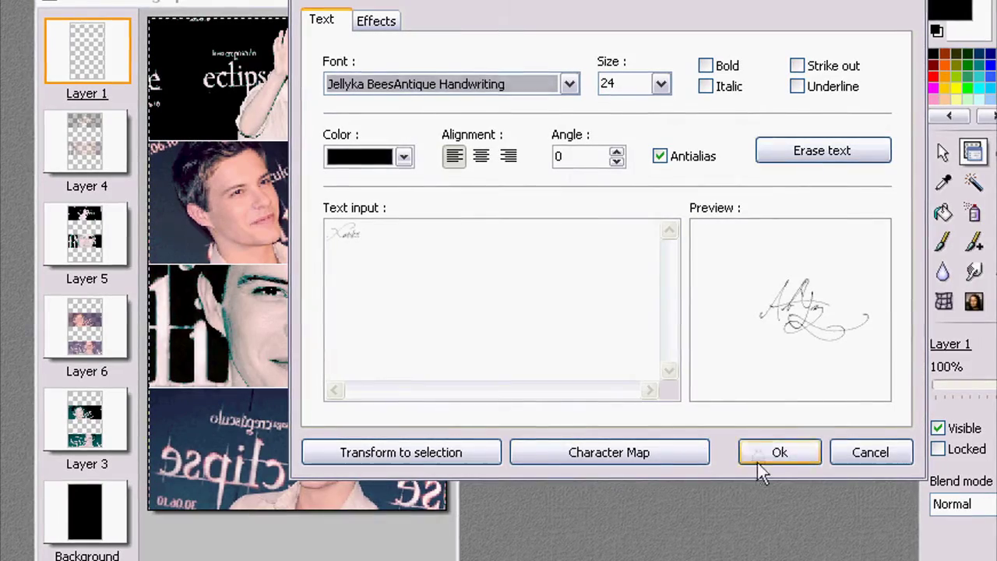
pyautogui.press('Return')
# - Set the "Xavier" text's size to 48 and its color to white
pyautogui.doubleClick(85, 58)
pyautogui.click(624, 224)
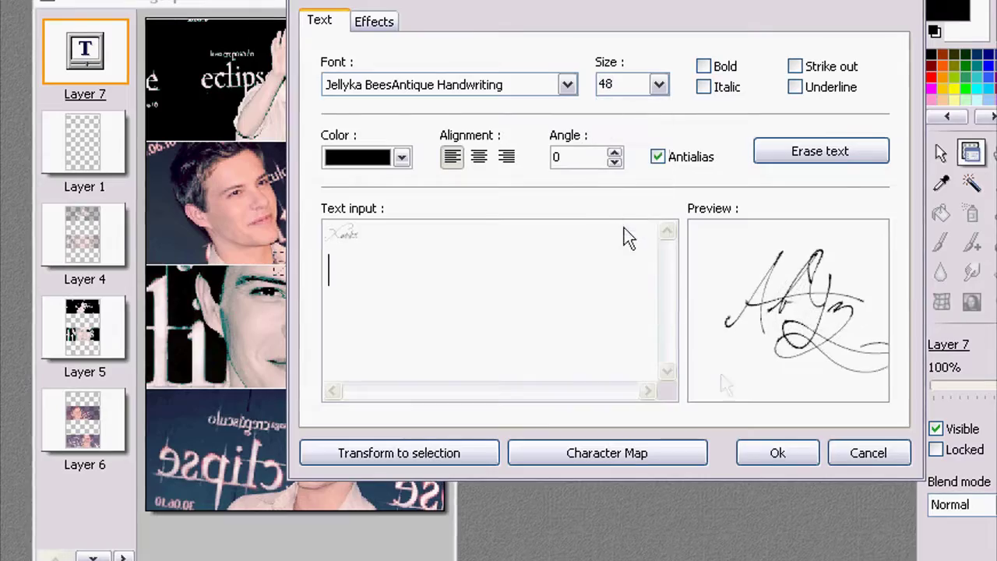
pyautogui.click(768, 448)
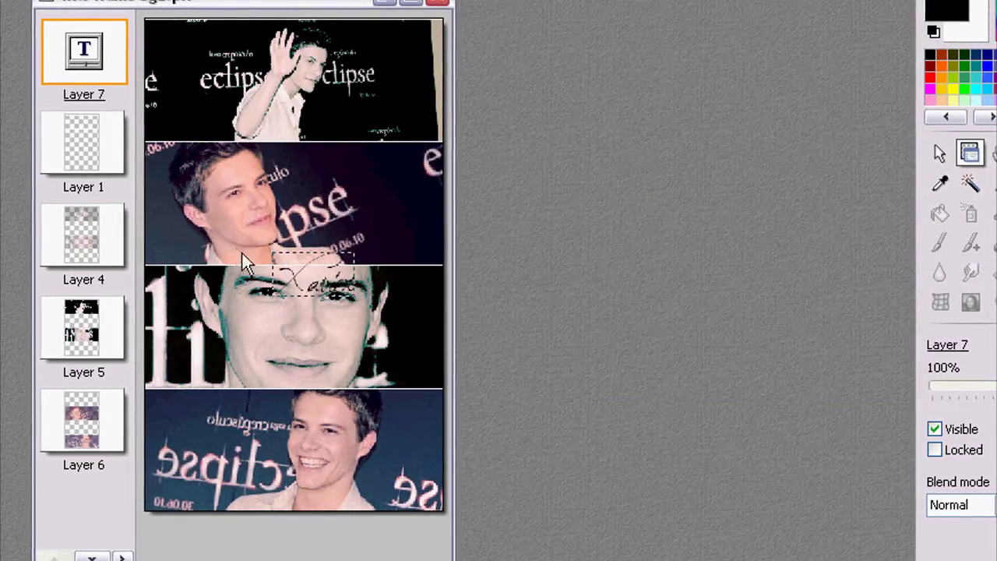
pyautogui.doubleClick(90, 72)
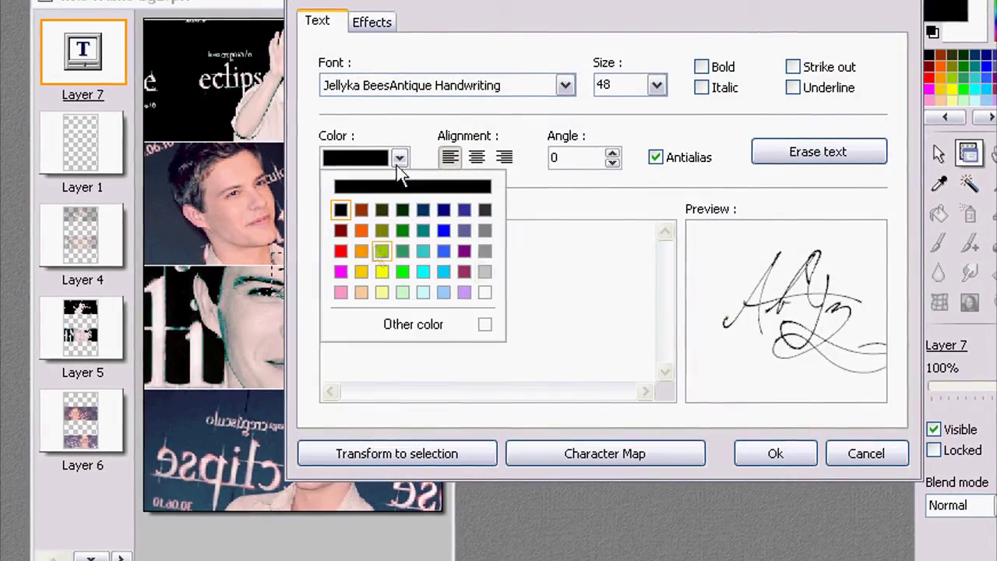
pyautogui.click(783, 461)
pyautogui.scroll(2, 326, 237)
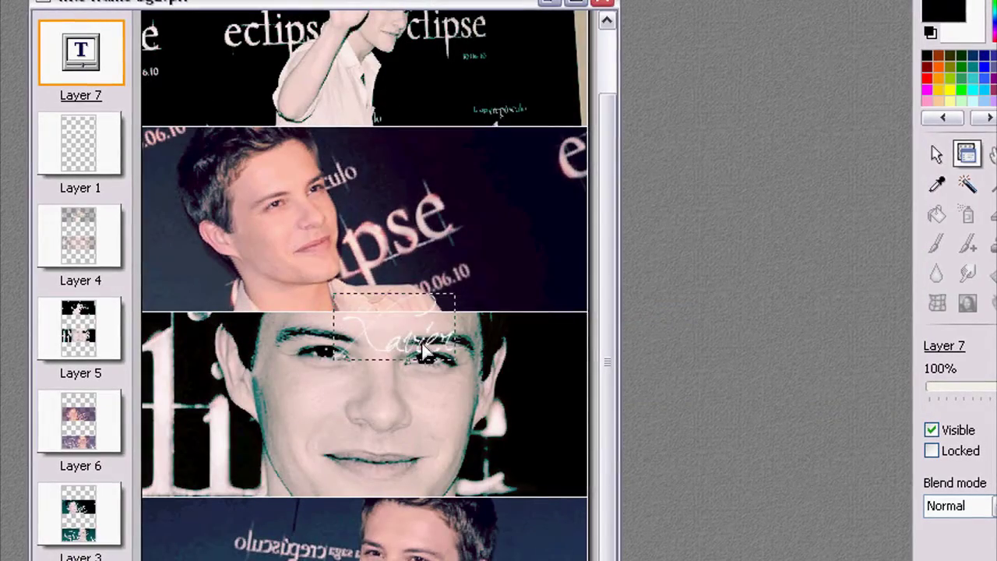
# - Set the "Xavier" text's size to 60 and place it beside the face in the second photo
pyautogui.doubleClick(110, 105)
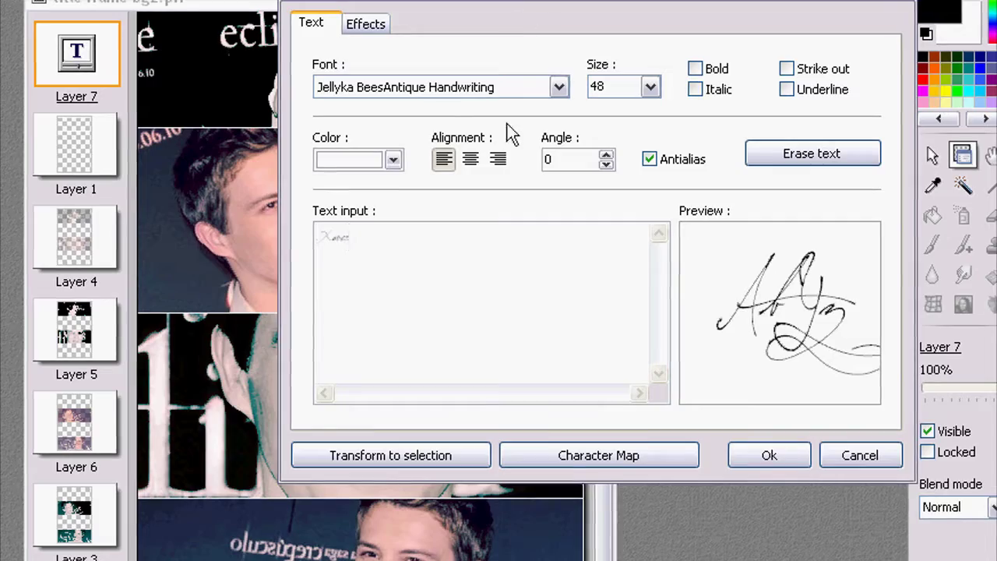
pyautogui.click(651, 86)
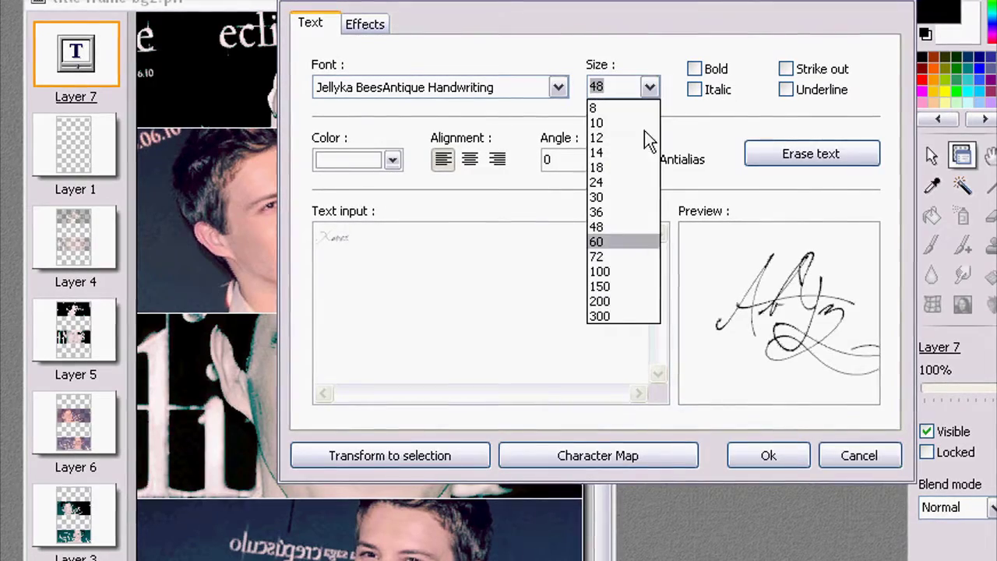
pyautogui.click(617, 239)
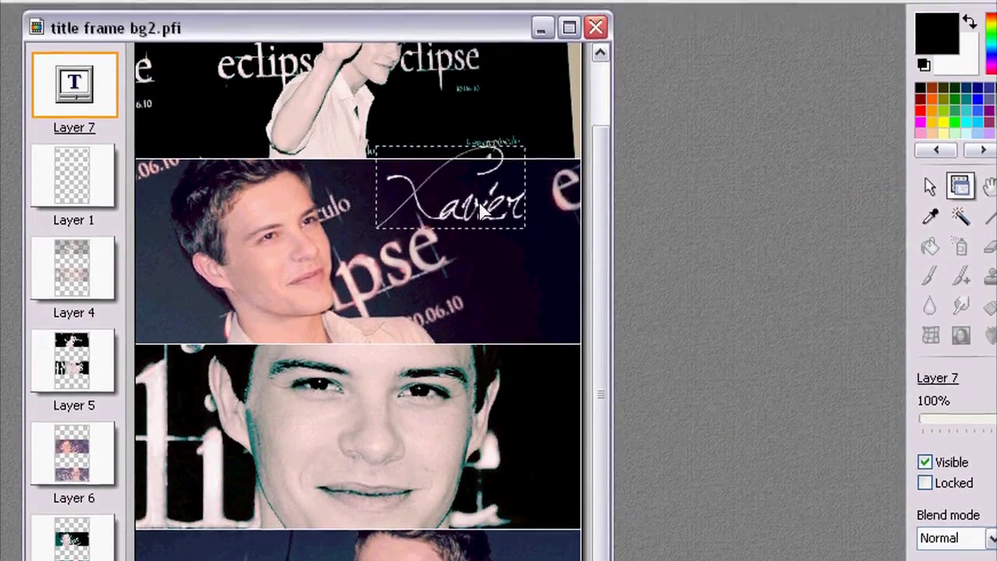
pyautogui.moveTo(480, 177); pyautogui.dragTo(465, 178)
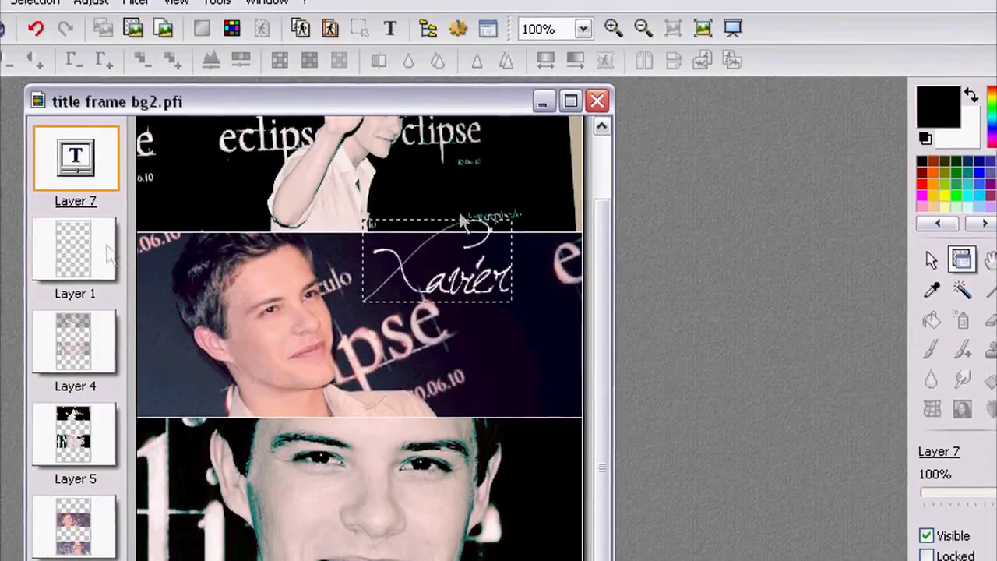
# - Add the text "Samuel" above Layer 1 at size 60, colored dark blue as sampled from the fourth photo's background
pyautogui.click(468, 106)
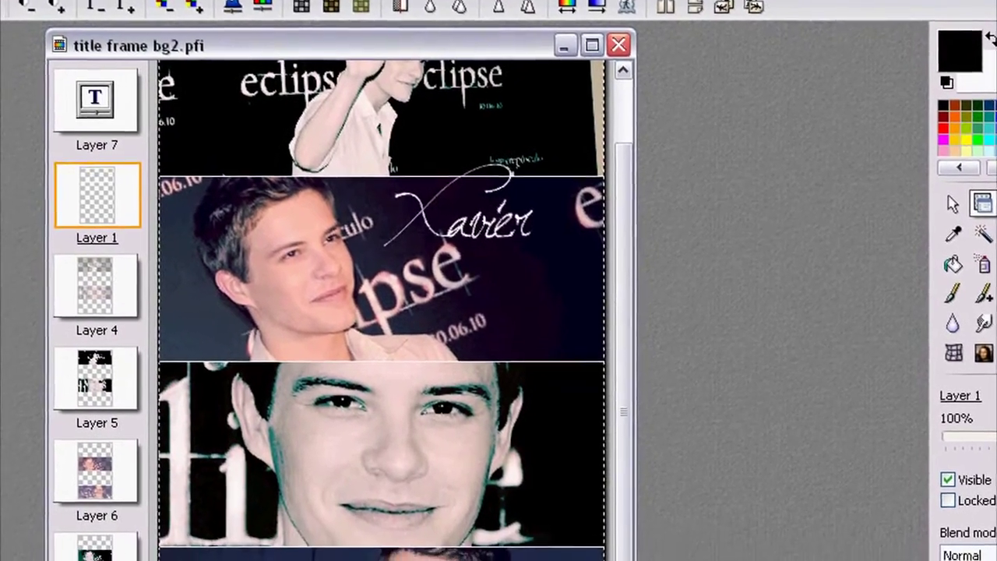
pyautogui.click(397, 10)
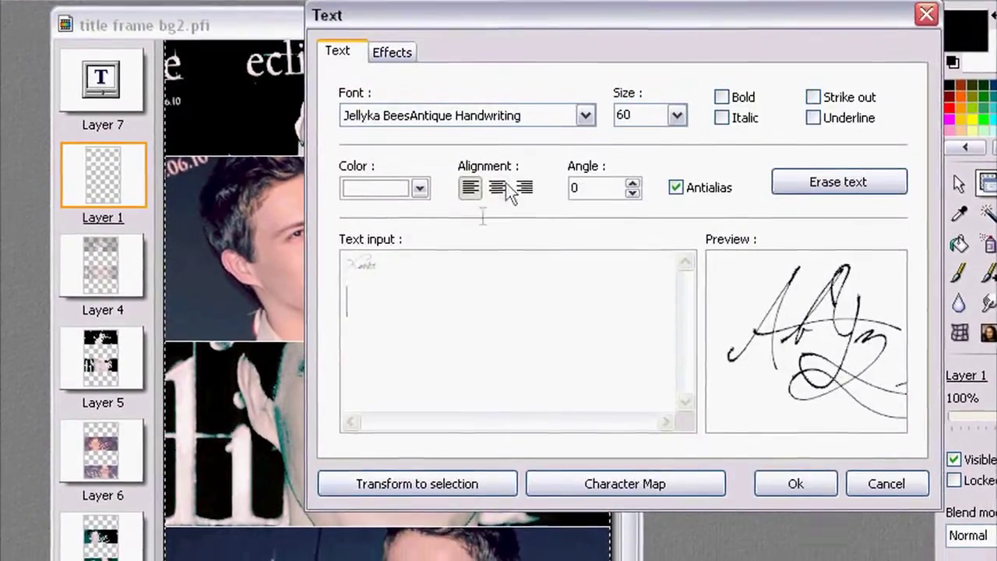
pyautogui.moveTo(360, 328); pyautogui.dragTo(259, 277)
pyautogui.write('Sam')
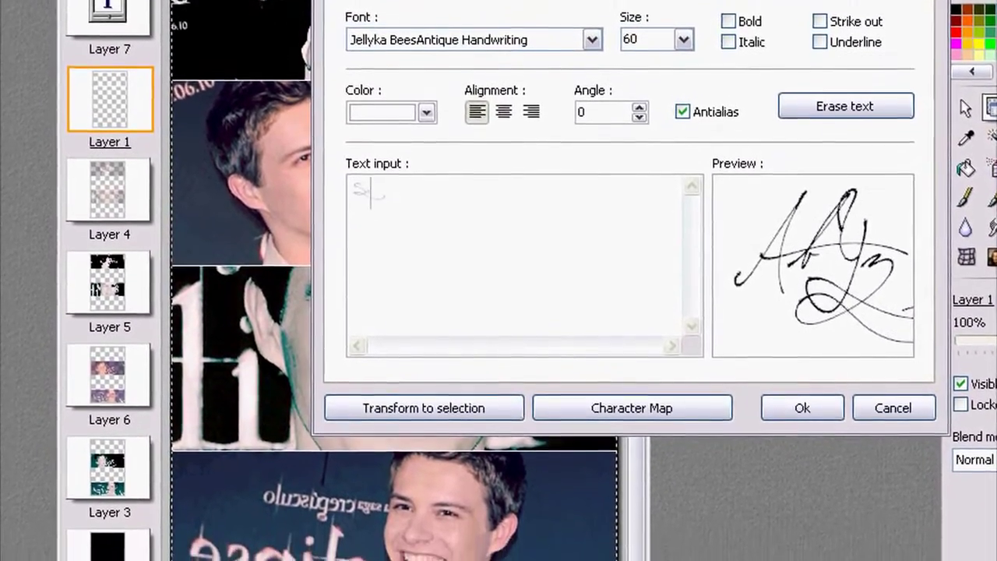
pyautogui.write('uel')
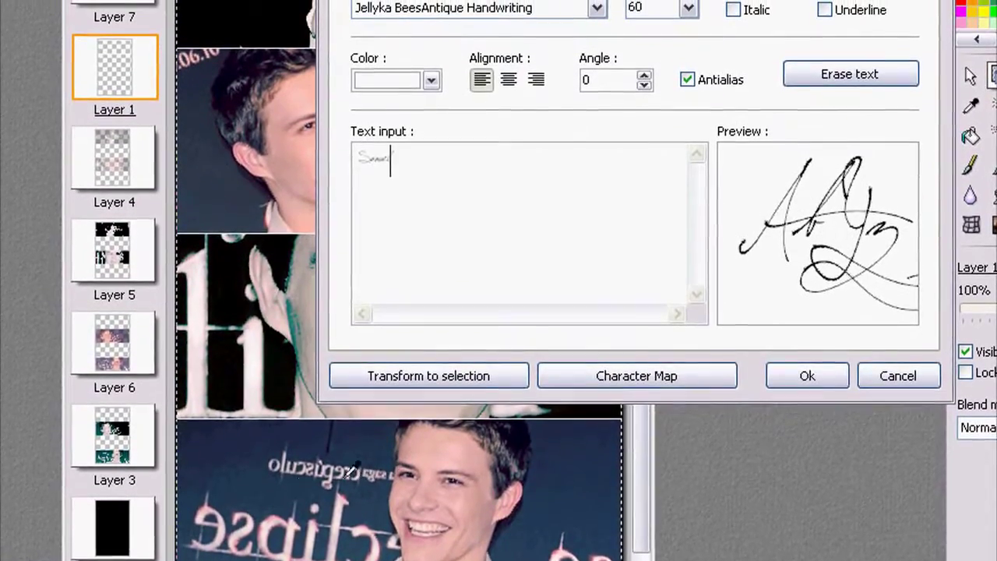
pyautogui.click(388, 494)
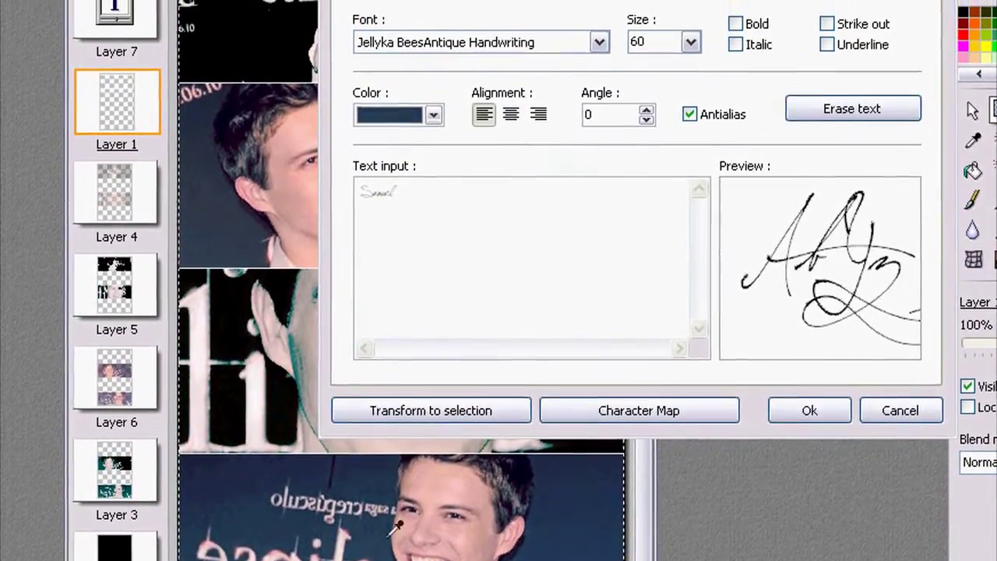
pyautogui.click(795, 418)
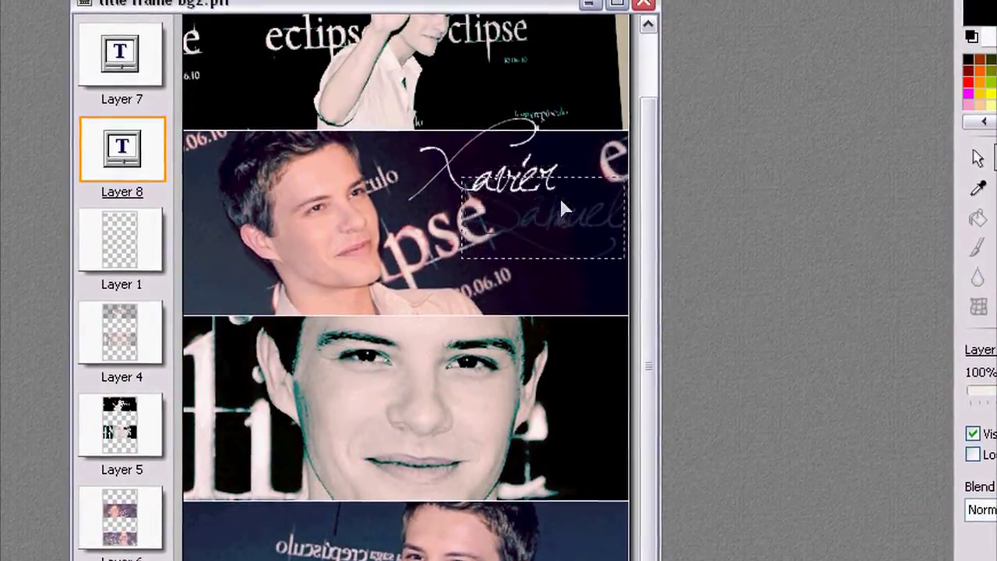
# - Give the "Samuel" text a white drop shadow with opacity 100 and X and Y offsets of 1
pyautogui.click(553, 210)
pyautogui.doubleClick(557, 229)
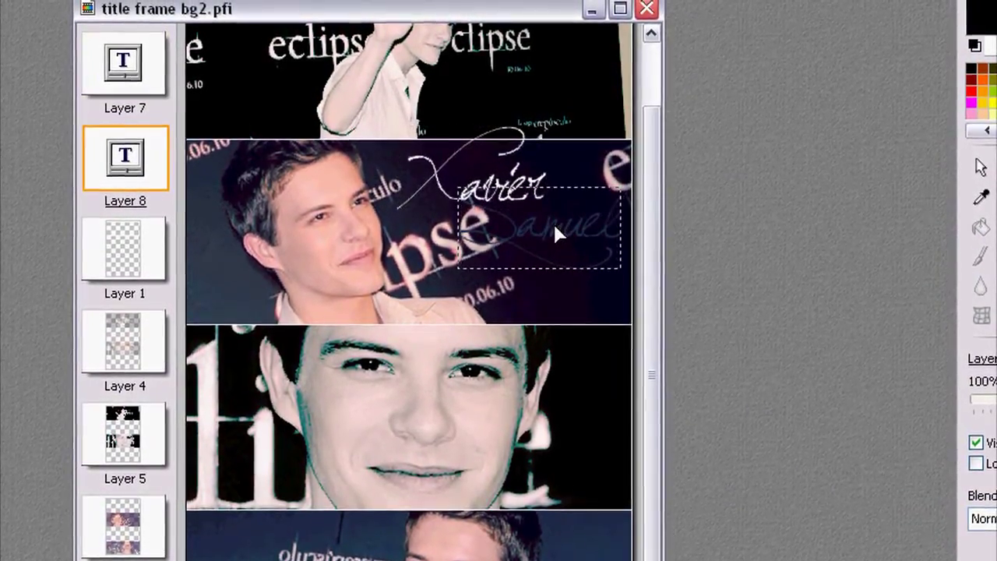
pyautogui.click(418, 43)
pyautogui.click(410, 163)
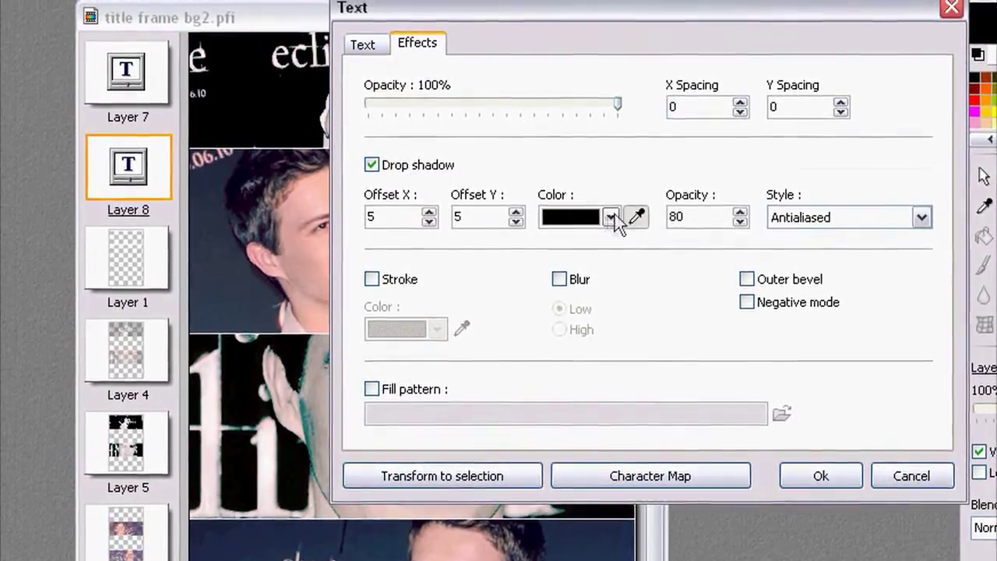
pyautogui.click(611, 215)
pyautogui.click(705, 351)
pyautogui.doubleClick(685, 223)
pyautogui.write('100')
pyautogui.doubleClick(394, 230)
pyautogui.write('1')
pyautogui.click(492, 237)
pyautogui.press('BackSpace')
pyautogui.write('1')
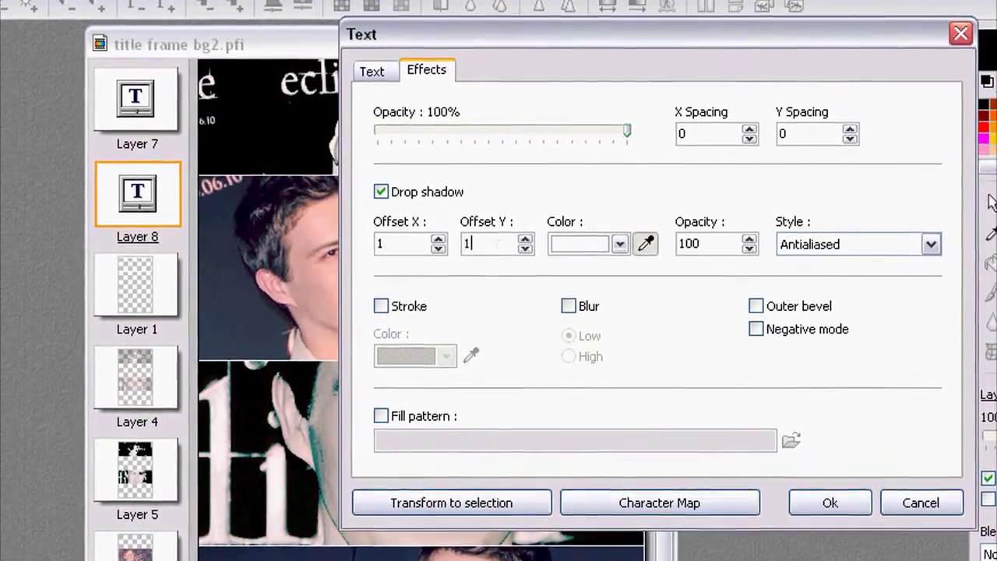
pyautogui.click(830, 499)
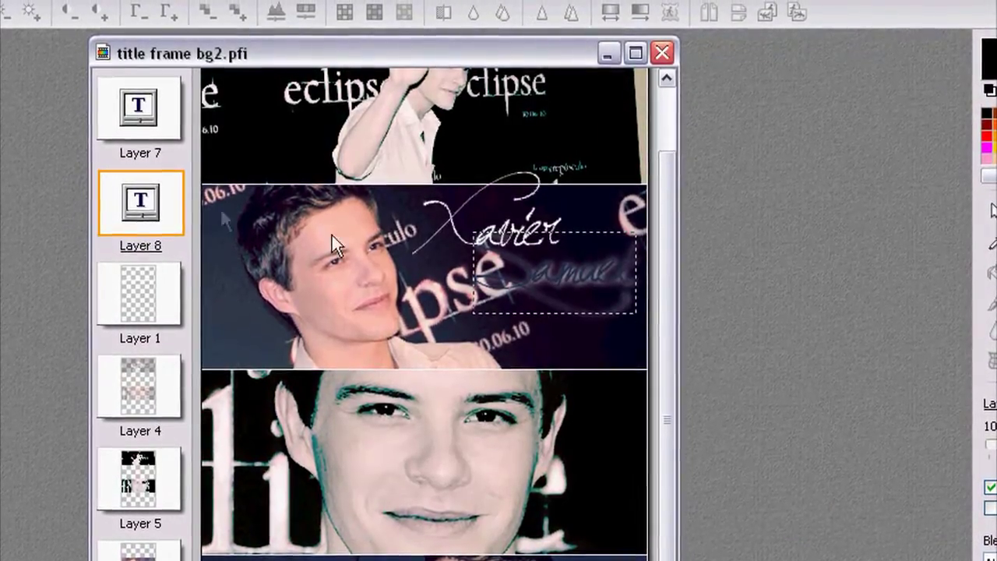
# - Set the X and Y offsets of the "Samuel" text's drop shadow to 3
pyautogui.doubleClick(140, 198)
pyautogui.click(431, 81)
pyautogui.doubleClick(403, 258)
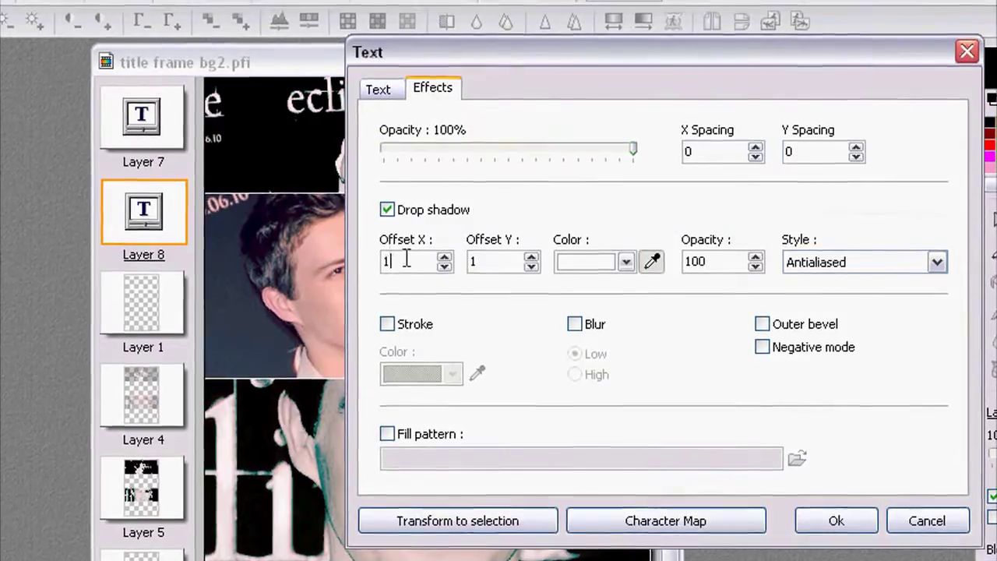
pyautogui.write('3')
pyautogui.click(482, 259)
pyautogui.press('BackSpace')
pyautogui.write('3')
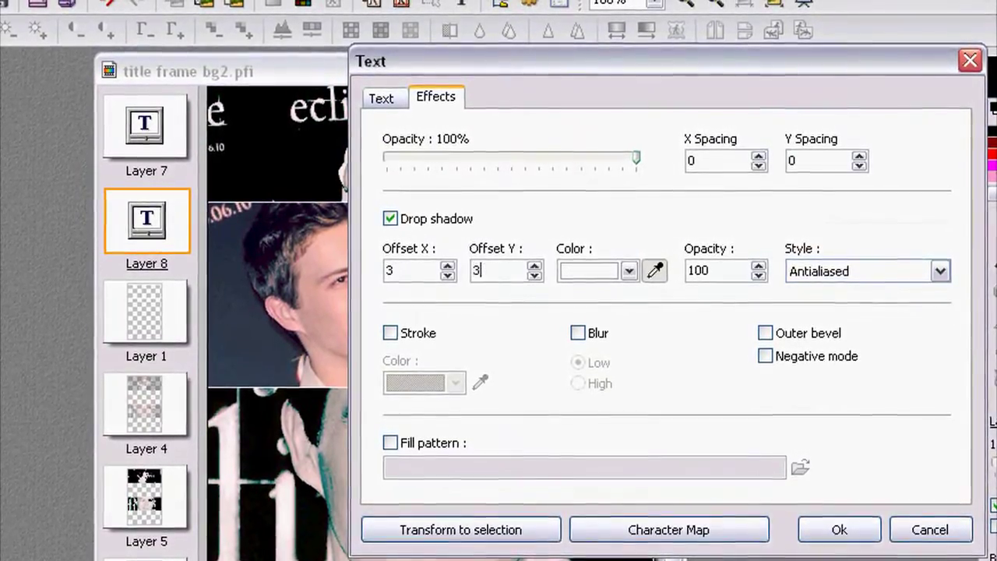
pyautogui.click(838, 527)
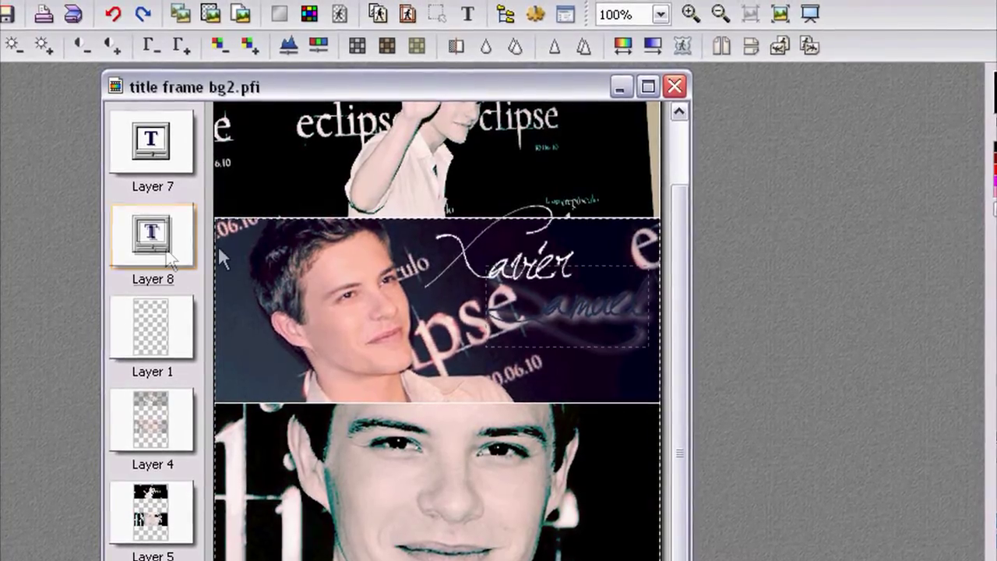
pyautogui.click(466, 335)
pyautogui.click(590, 328)
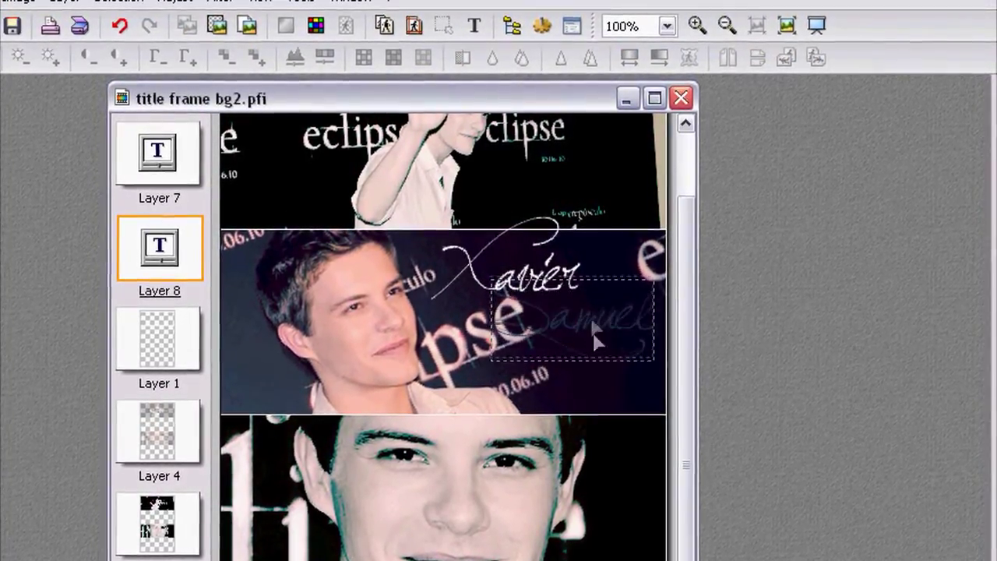
pyautogui.click(478, 343)
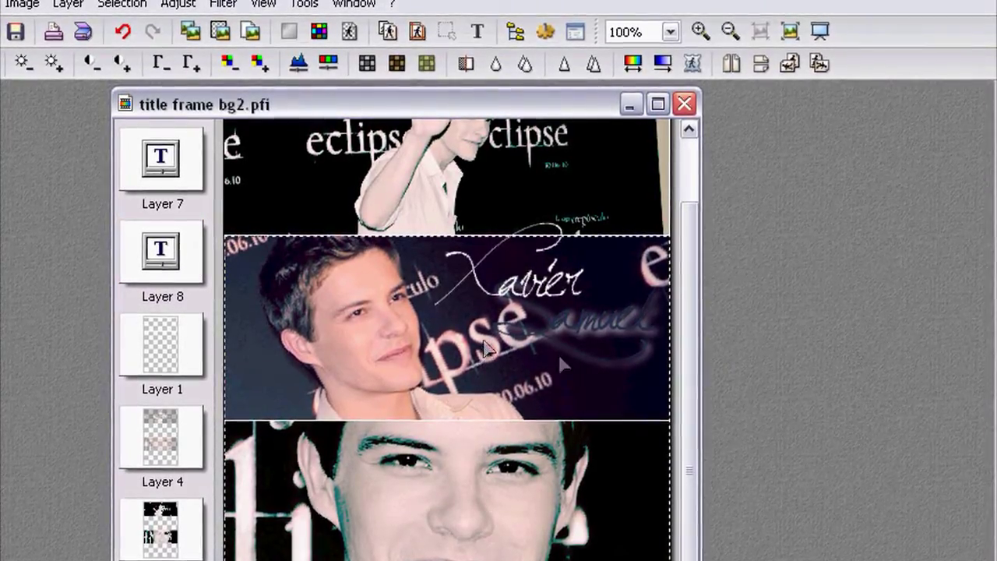
pyautogui.scroll(-1, 460, 361)
pyautogui.click(491, 337)
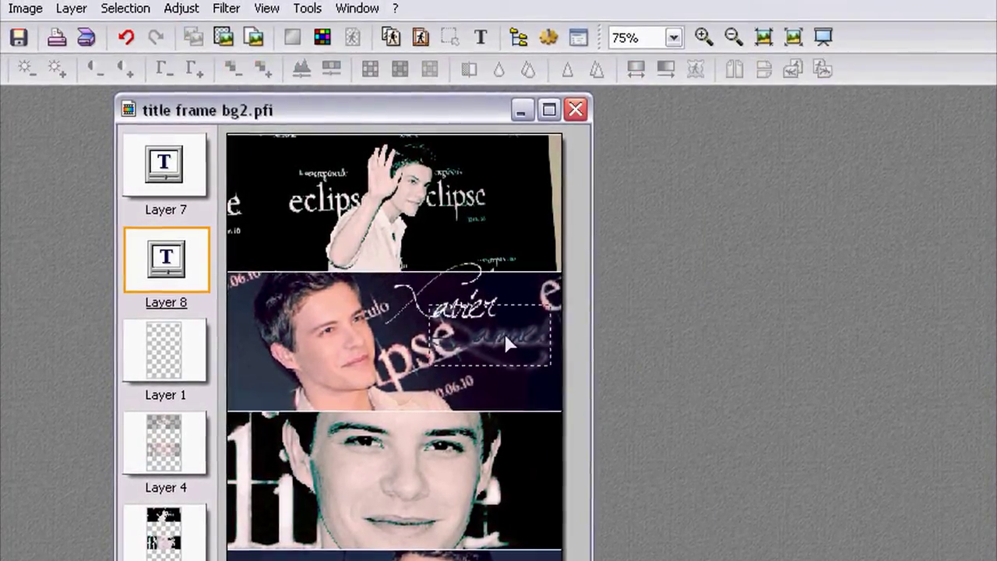
# - Select Layer 6 and bring up the commands for merging layers
pyautogui.click(489, 374)
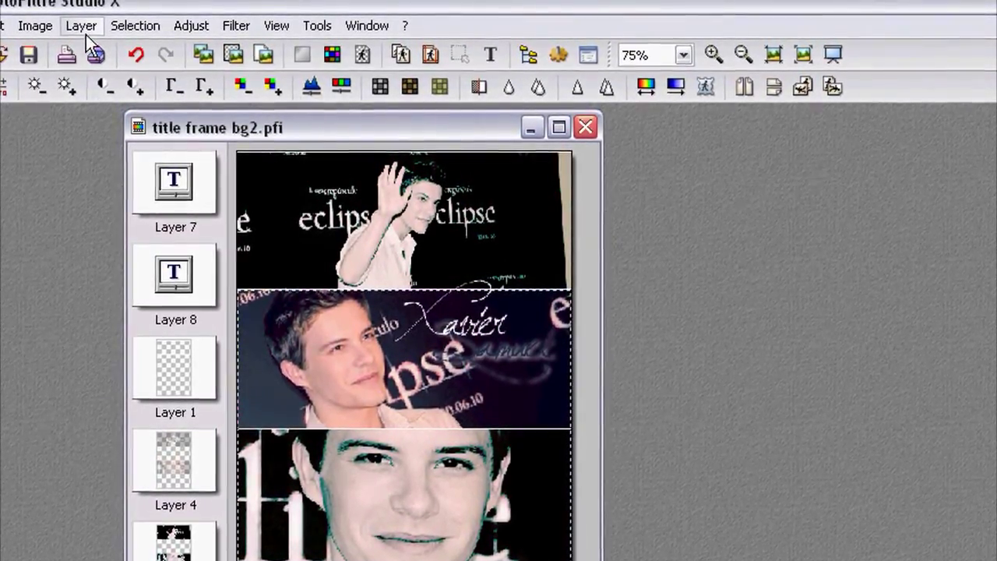
pyautogui.click(85, 32)
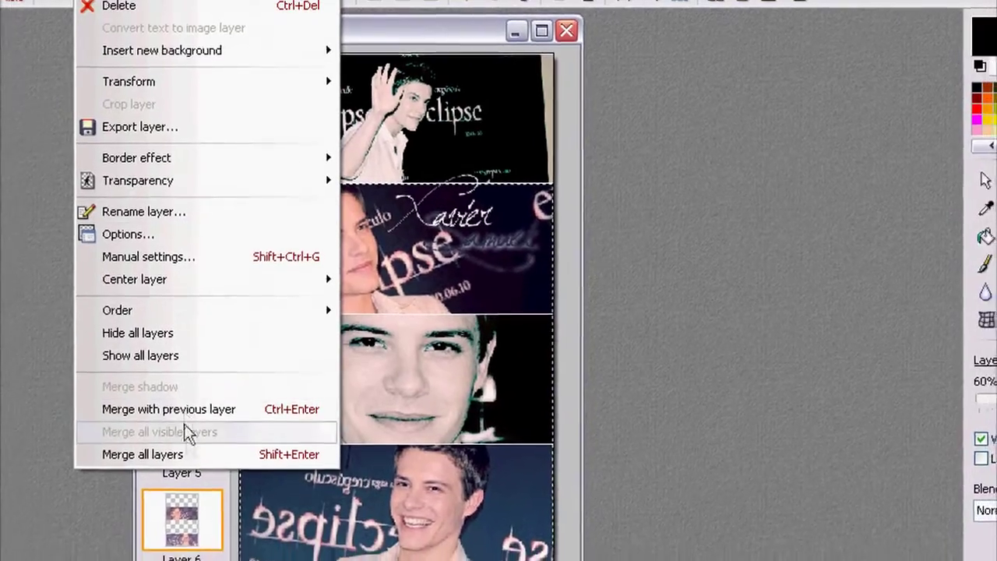